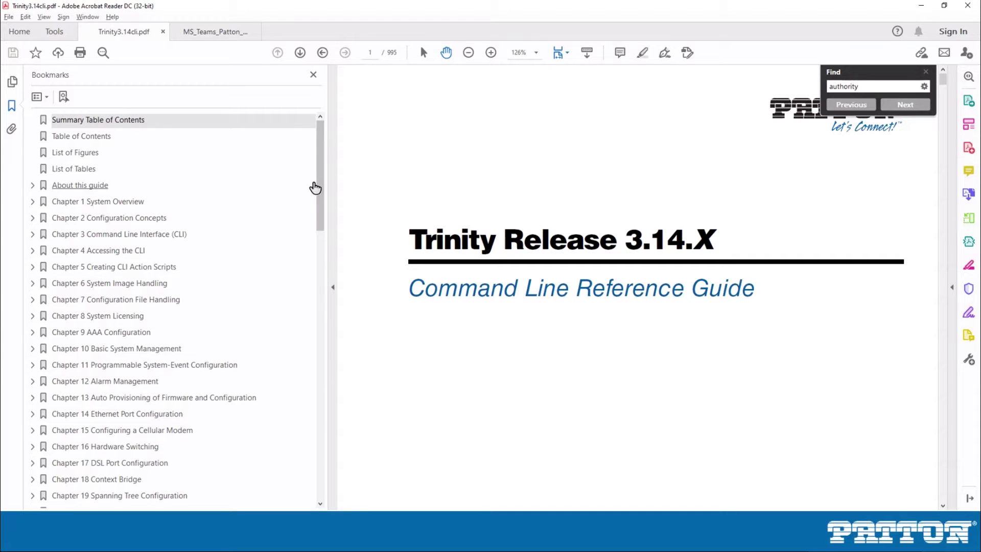
Jump to Chapter 57, TLS Configuration for SIP, from the Bookmarks pane.
left_click_drag(315, 188, 333, 390)
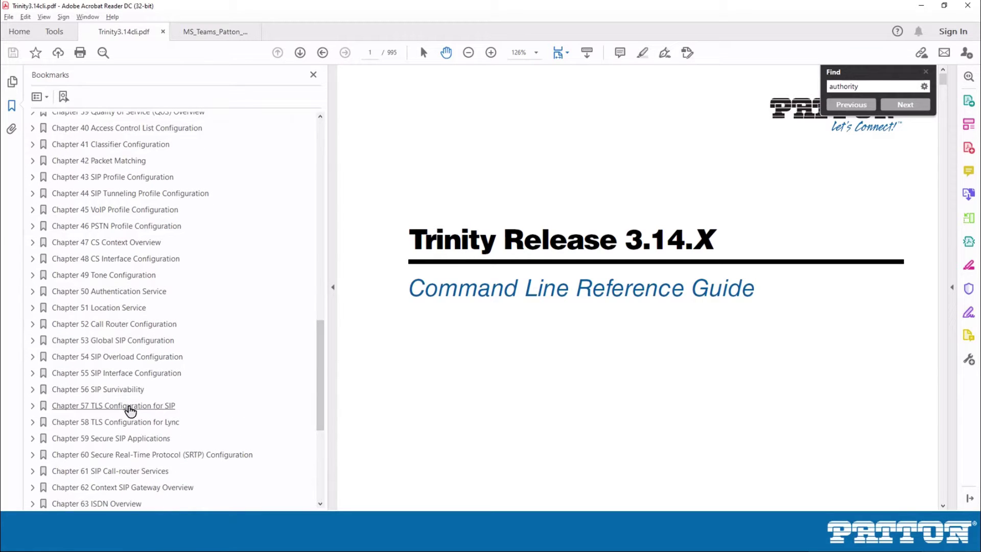
left_click(129, 406)
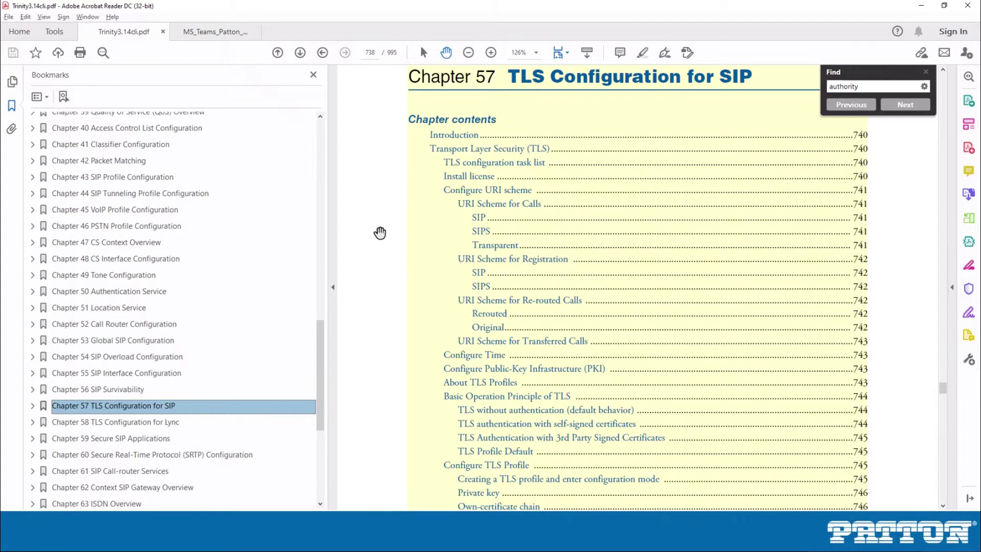
Scroll through the TLS chapter's contents page.
scroll(379, 233, "down", 4)
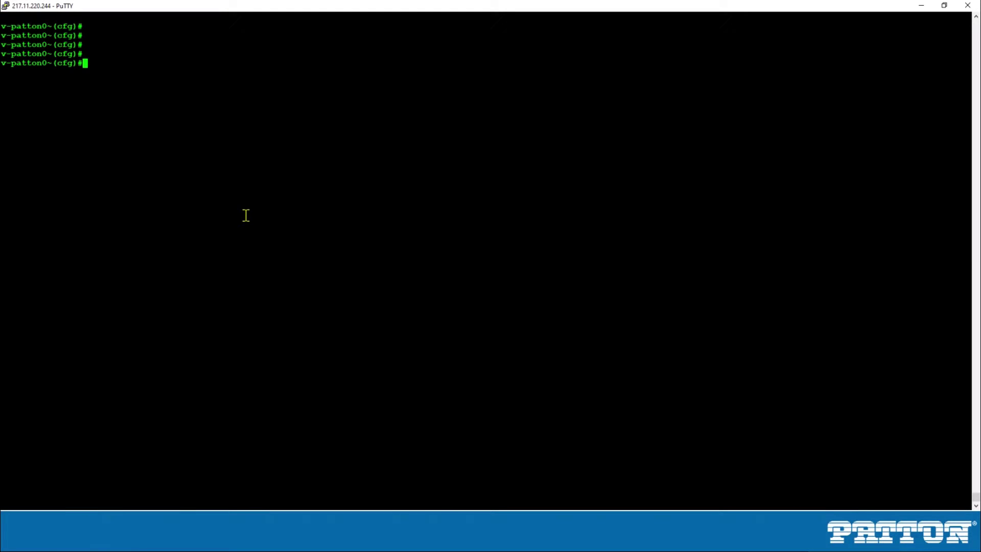
Create and enter the TLS profile PF_TLS_TEAMS with 'profile tls PF_TLS_TEAMS'.
type("profile tls PF_")
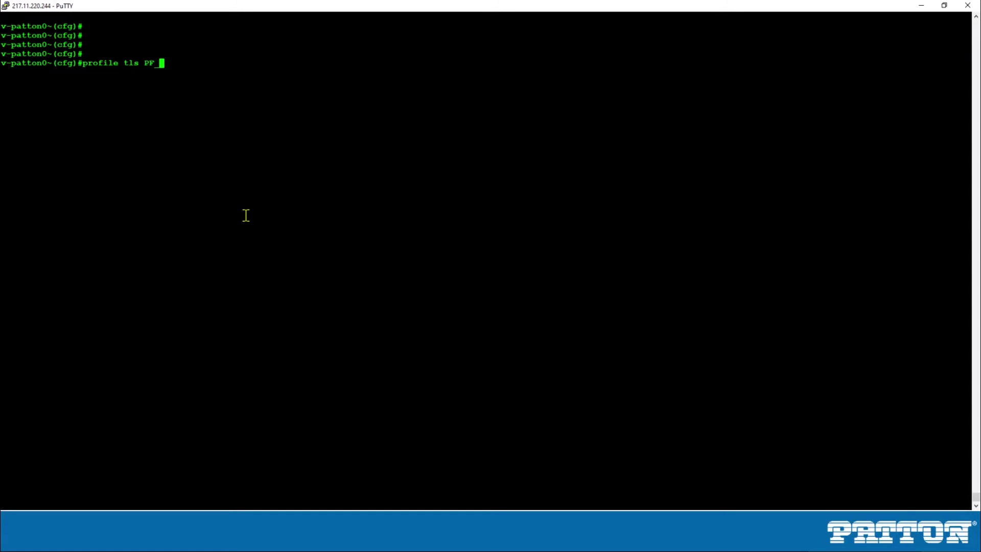
type("TLS_TEAMS")
key("Return")
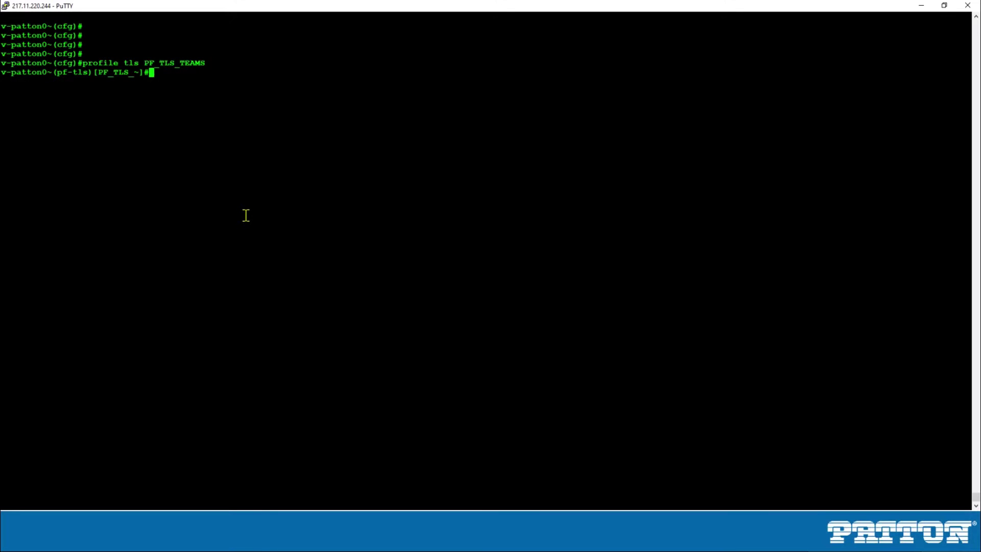
List the current profile configuration and enable compression in PF_TLS_TEAMS.
key("Return")
key("Return")
key("Return")
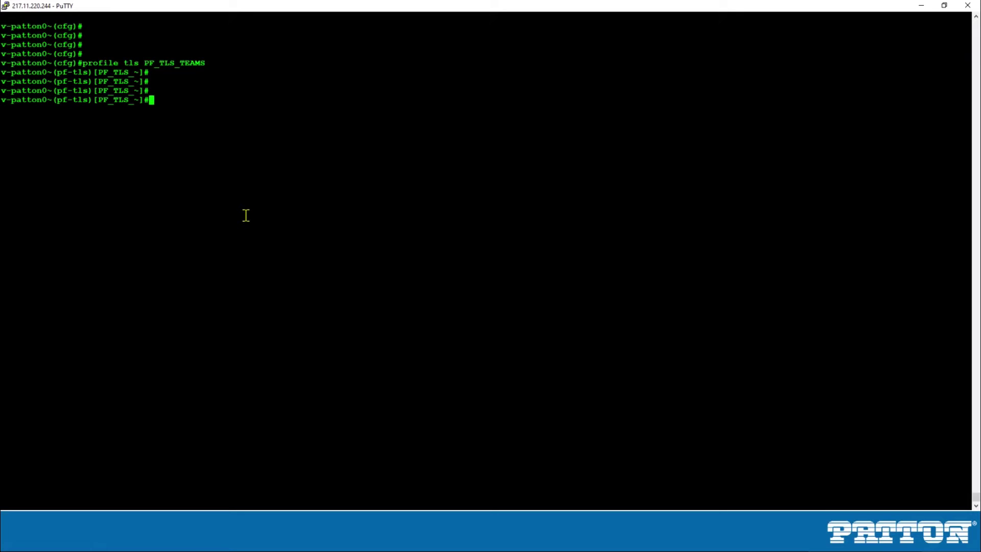
right_click(246, 215)
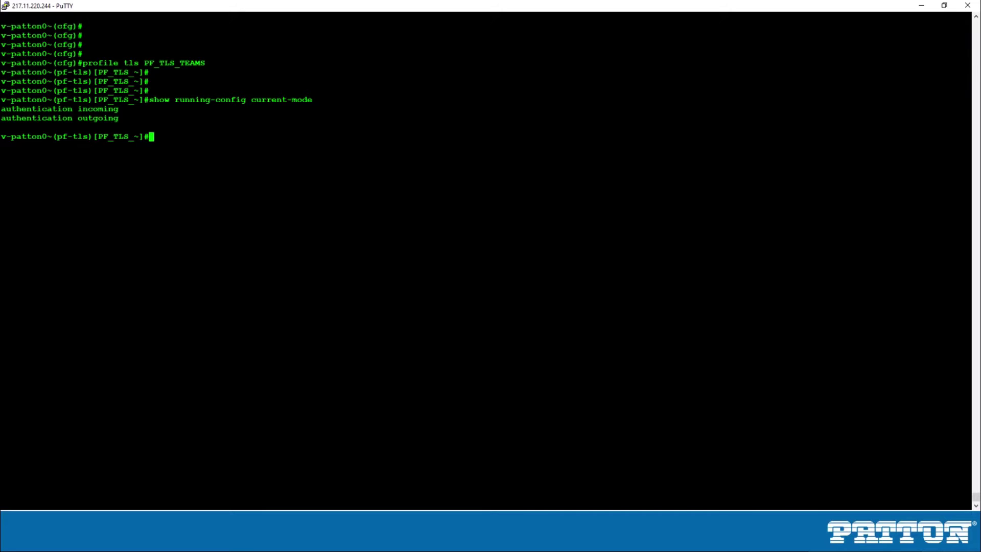
type("compression")
key("Return")
Disable protocols tls-v1.0 and tls-v1.1, then verify the profile configuration.
type("no ")
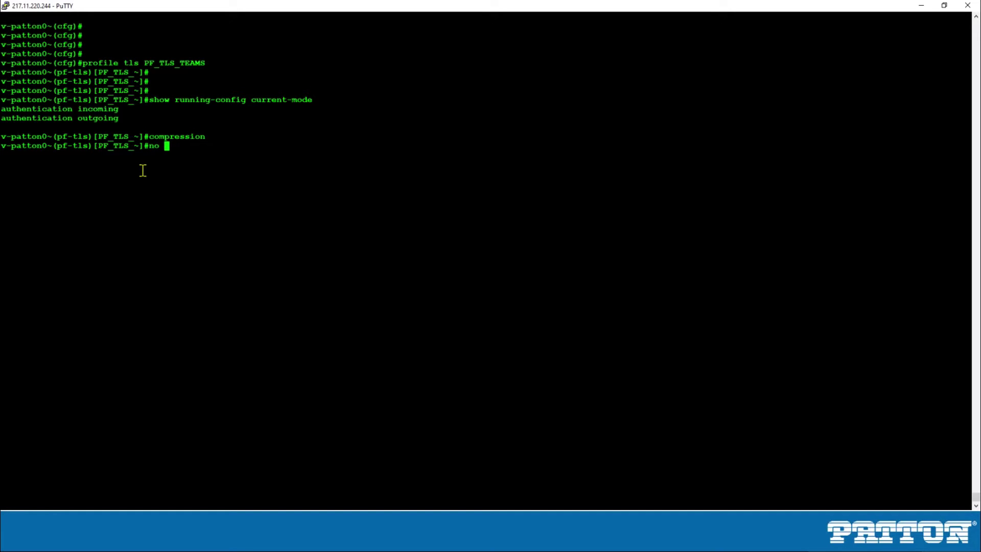
type("protocol")
key("question")
type("tls")
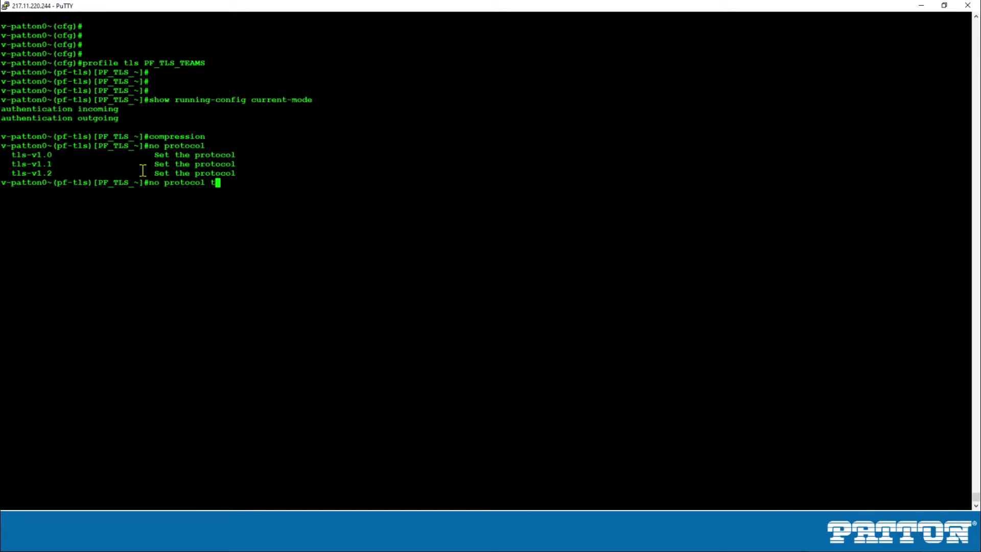
key("Tab")
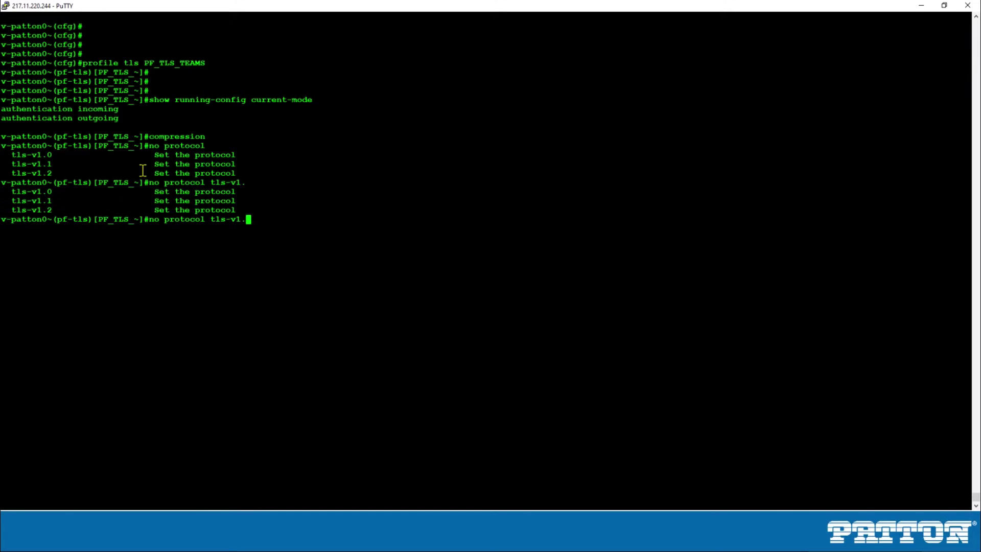
type("0")
key("Return")
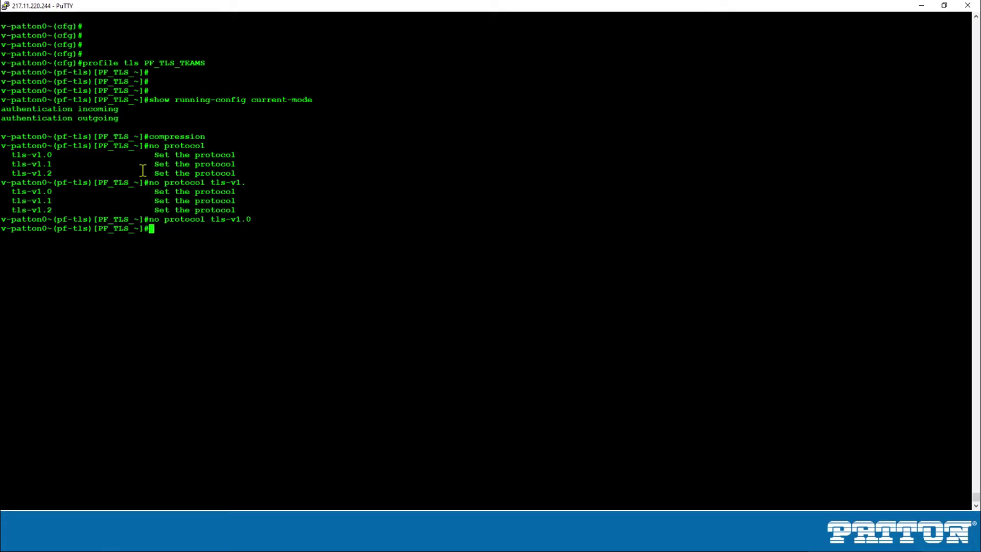
key("Up")
key("BackSpace")
type("1")
key("Return")
key("Up")
key("Up")
key("Up")
key("Up")
key("Return")
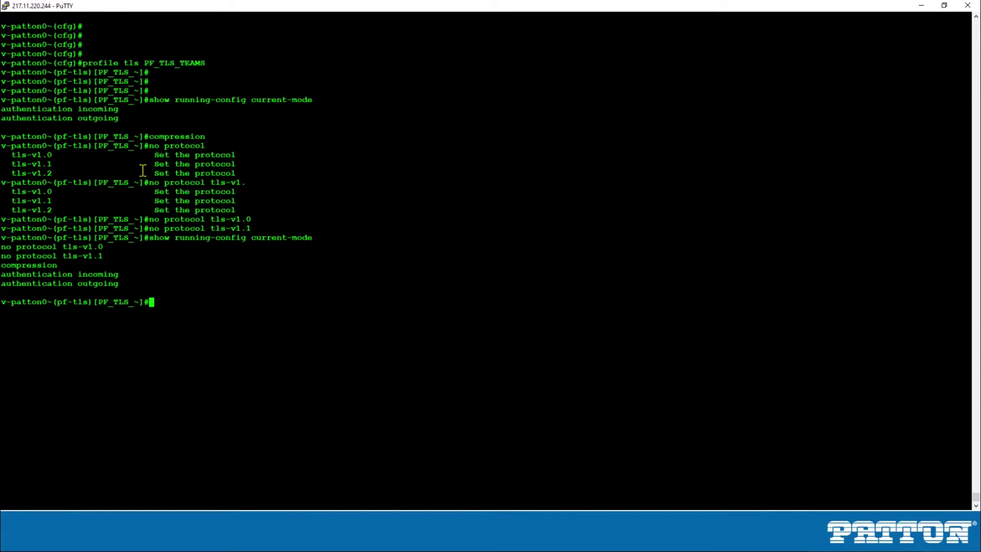
Set Diffie-Hellman parameters to pki:diffie-hellman-parameters/DEFAULT-4096 and confirm in the configuration.
type("diff")
key("Tab")
type("p")
key("Tab")
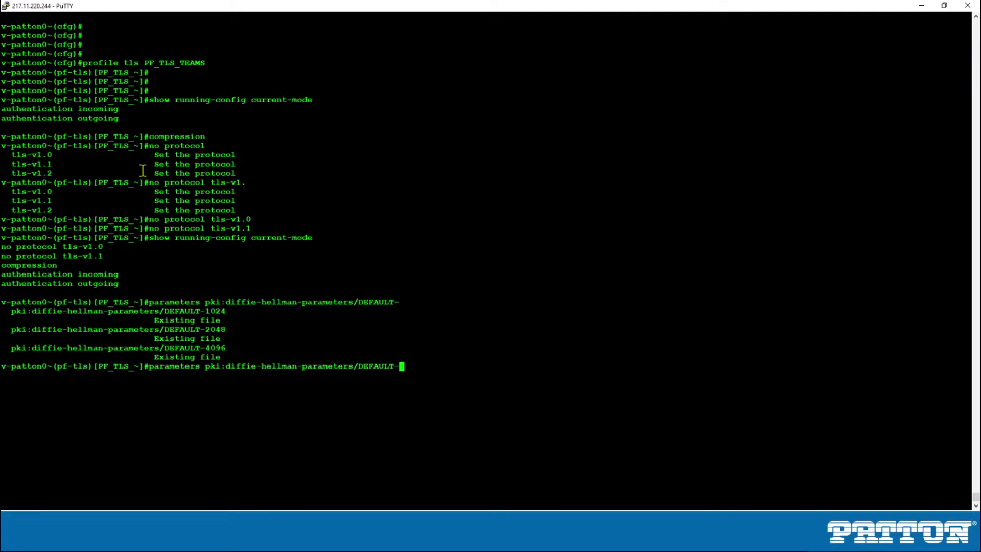
type("4096")
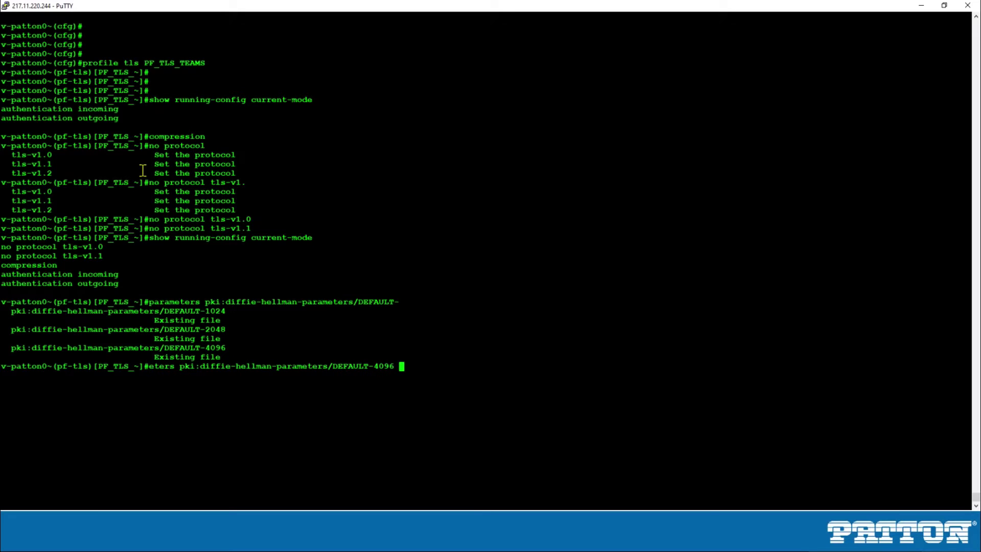
key("Return")
key("Up")
key("Up")
key("Return")
Require certificate-type server in the profile.
type("requ")
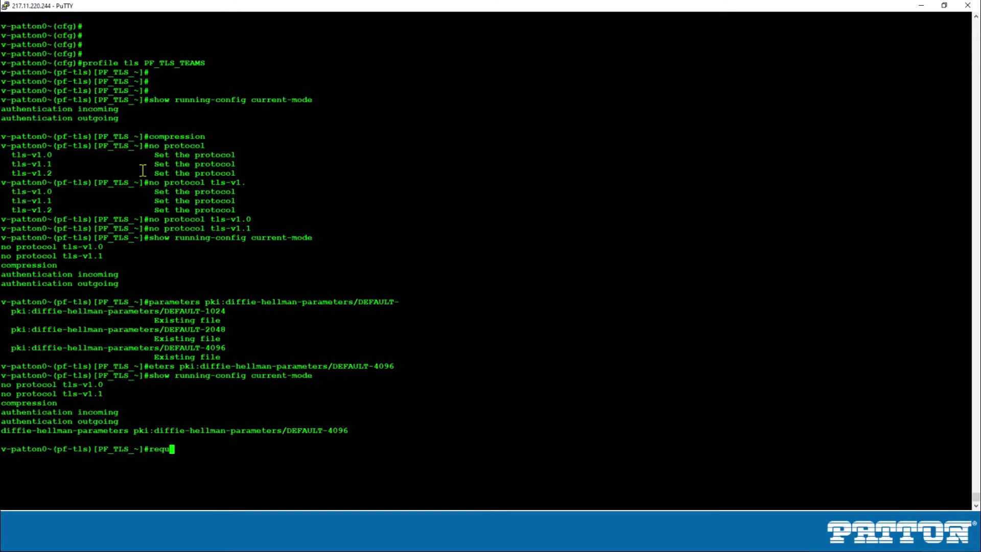
type("ire cert")
key("Tab")
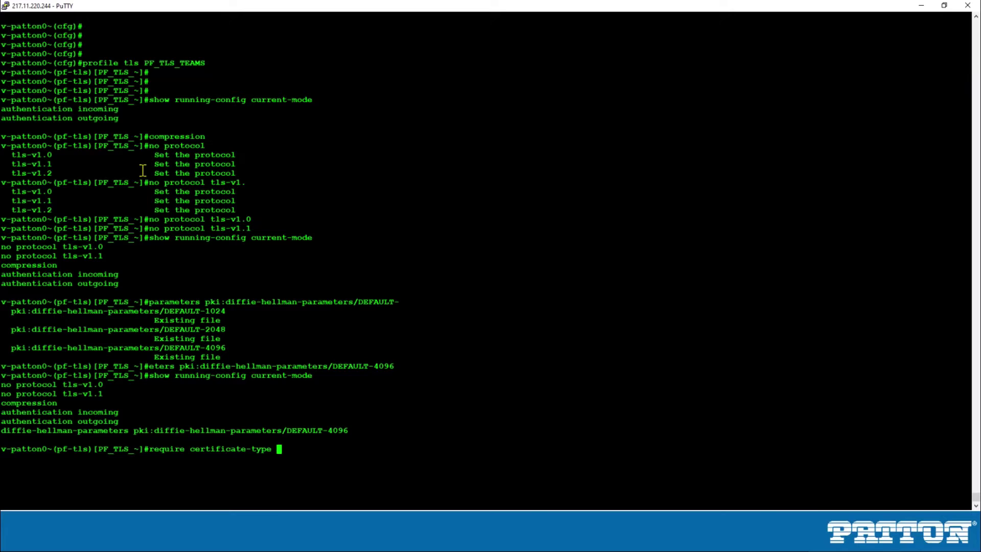
type("ser")
key("Tab")
key("Return")
key("Return")
key("Return")
key("Return")
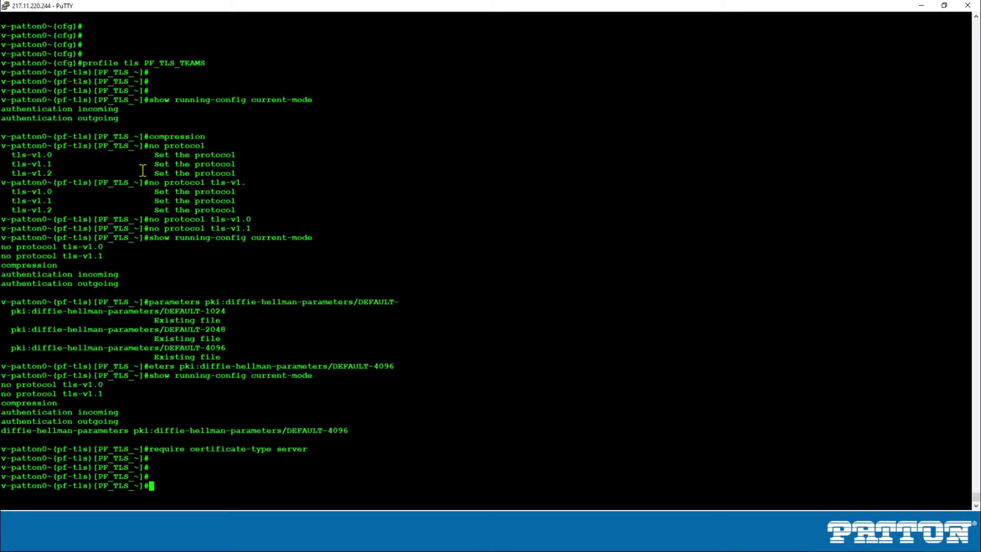
Display the PF_TLS_TEAMS configuration to confirm the new settings.
key("Up")
key("Up")
key("Return")
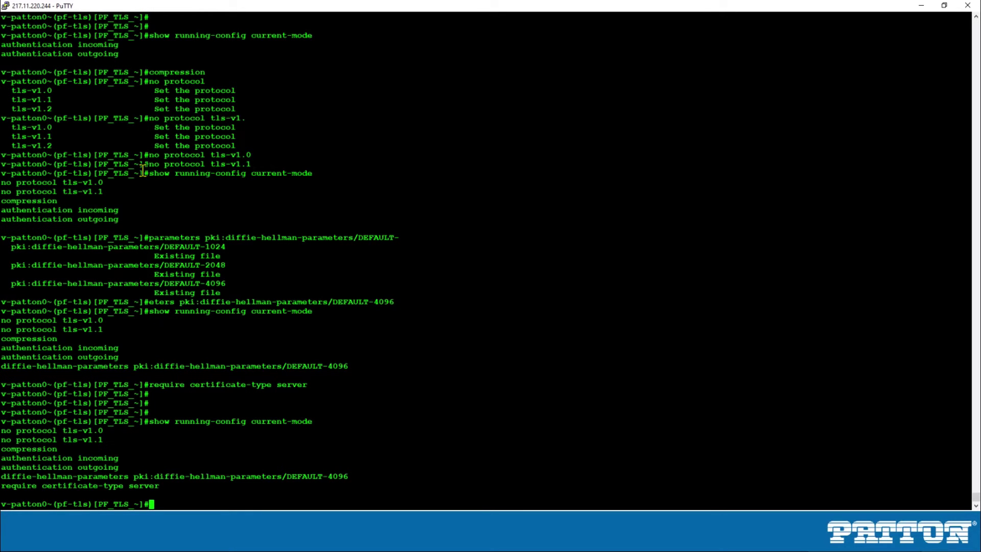
key("Return")
key("Return")
key("Return")
key("Return")
Generate pki:private-key/v-patton01.adatum.biz.key with key-length 2048.
type("gener")
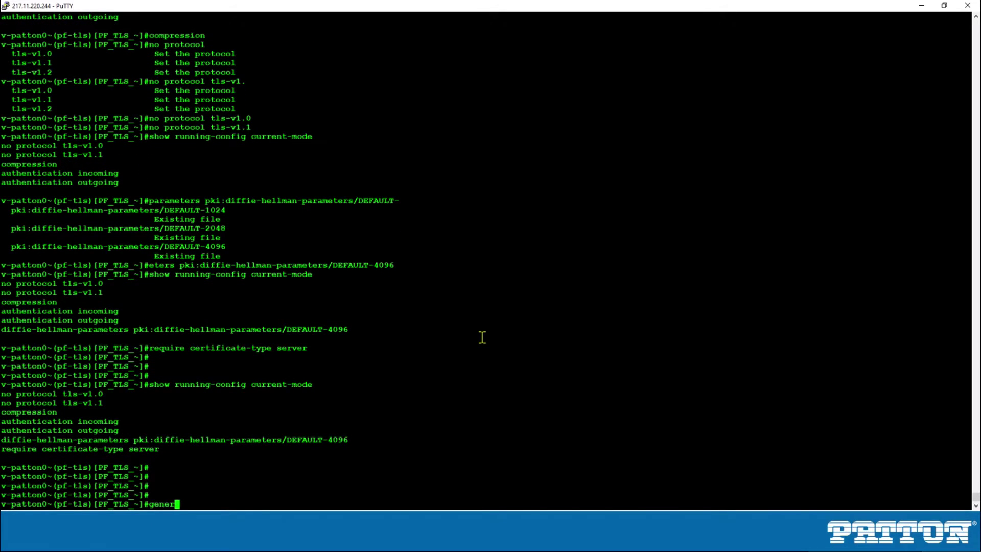
type("ate pki:")
key("Tab")
type("p")
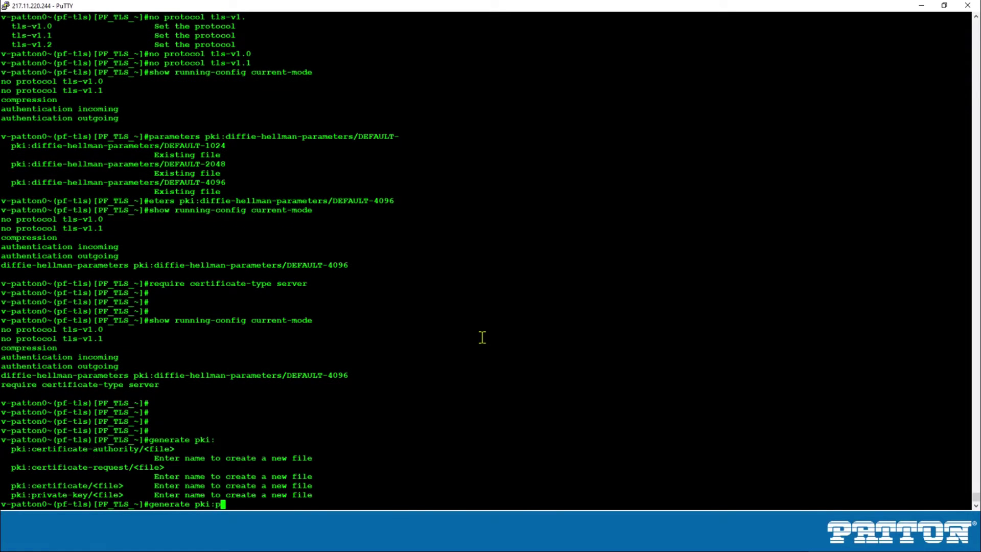
type("ri")
key("Tab")
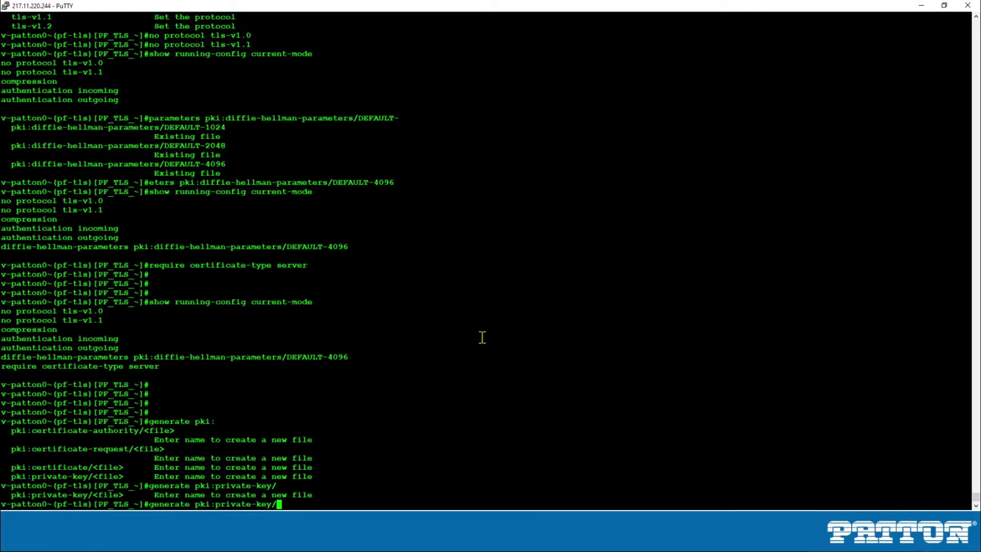
type("v-patton01.adatum.b")
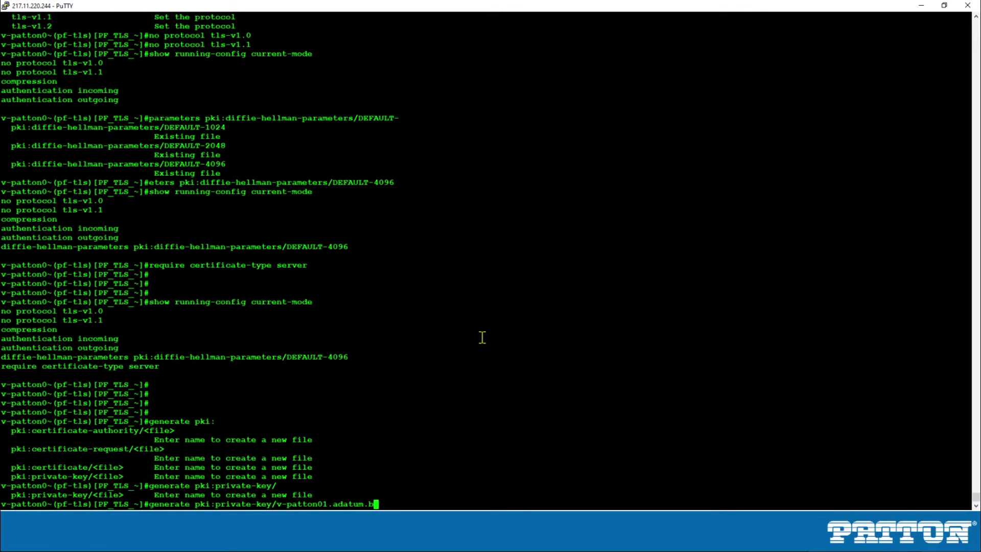
type("iz.key")
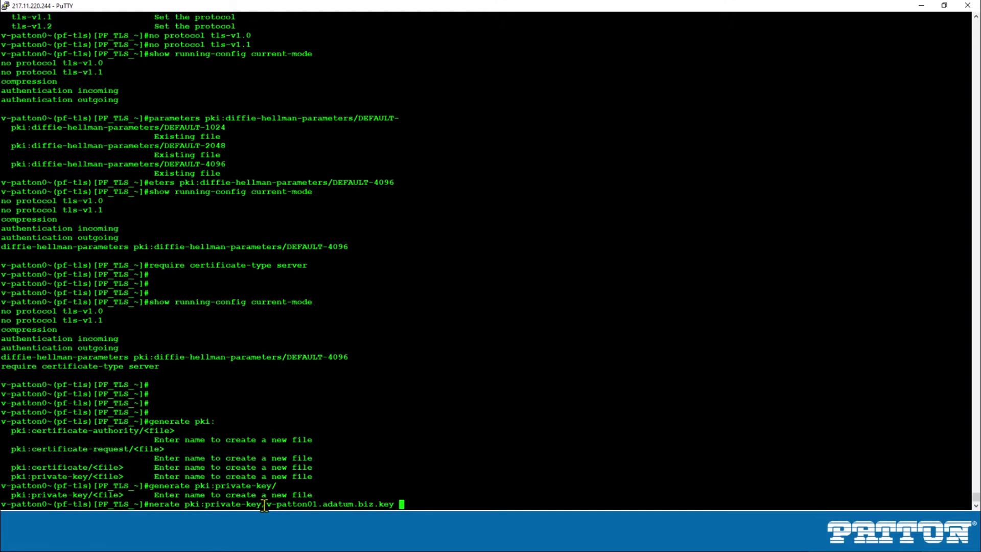
left_click_drag(266, 507, 372, 502)
left_click(412, 506)
type("key-length")
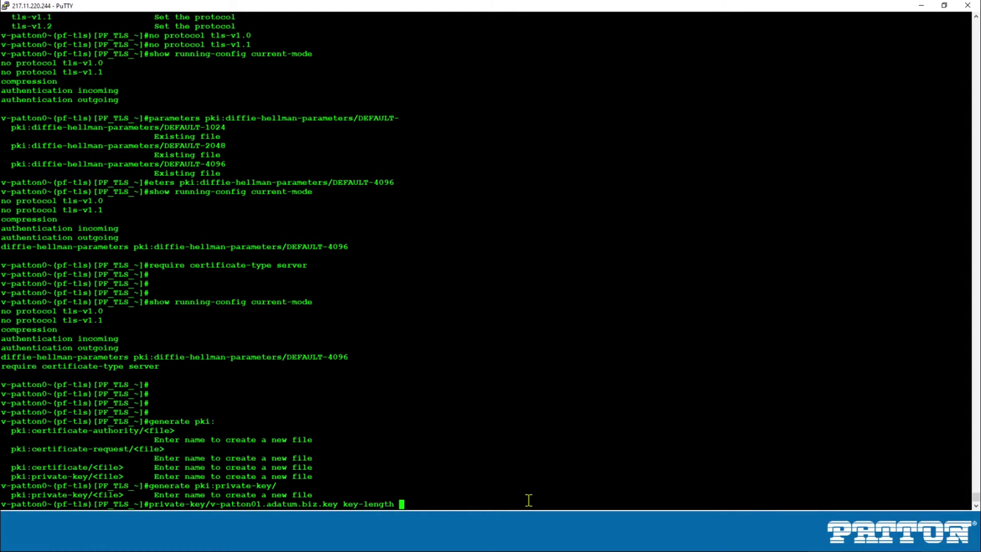
key("Tab")
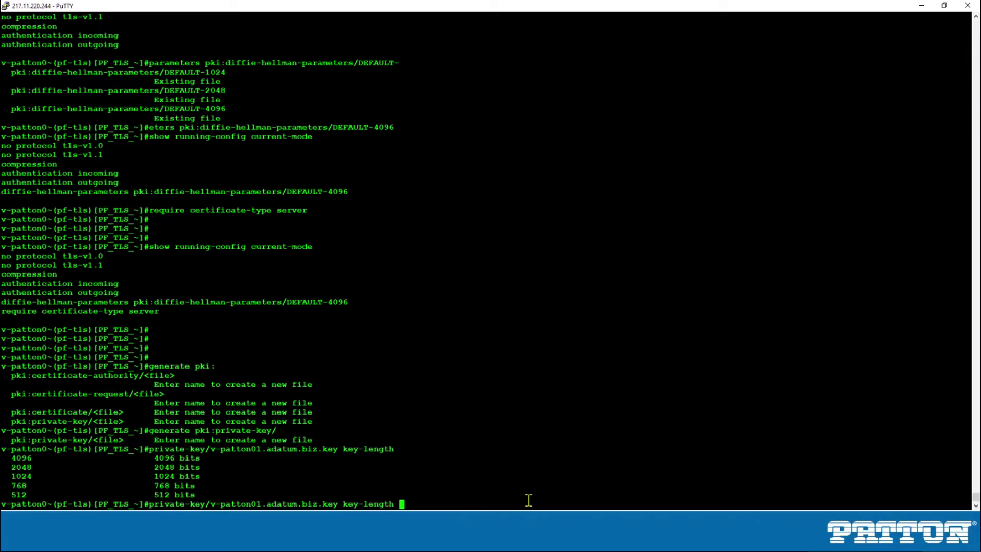
type("2048")
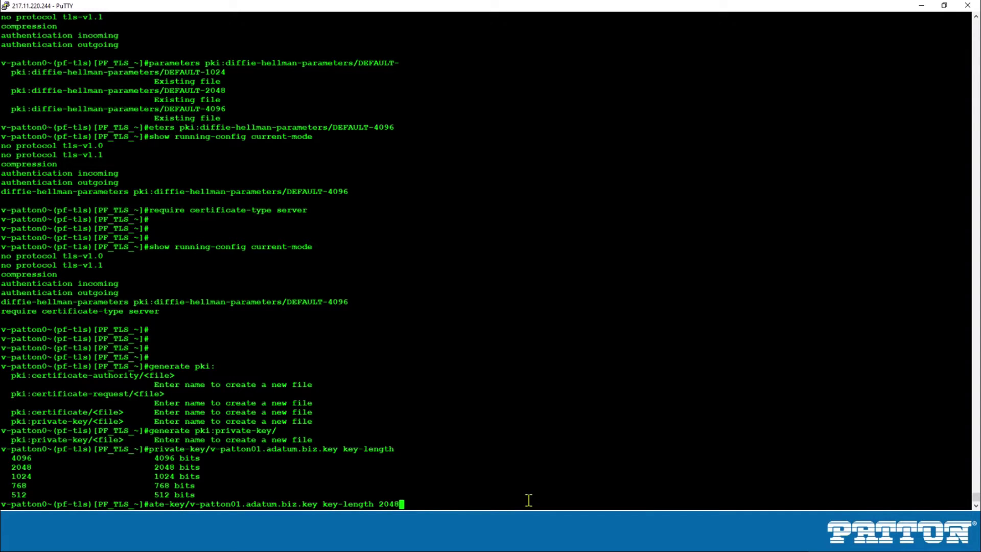
key("Return")
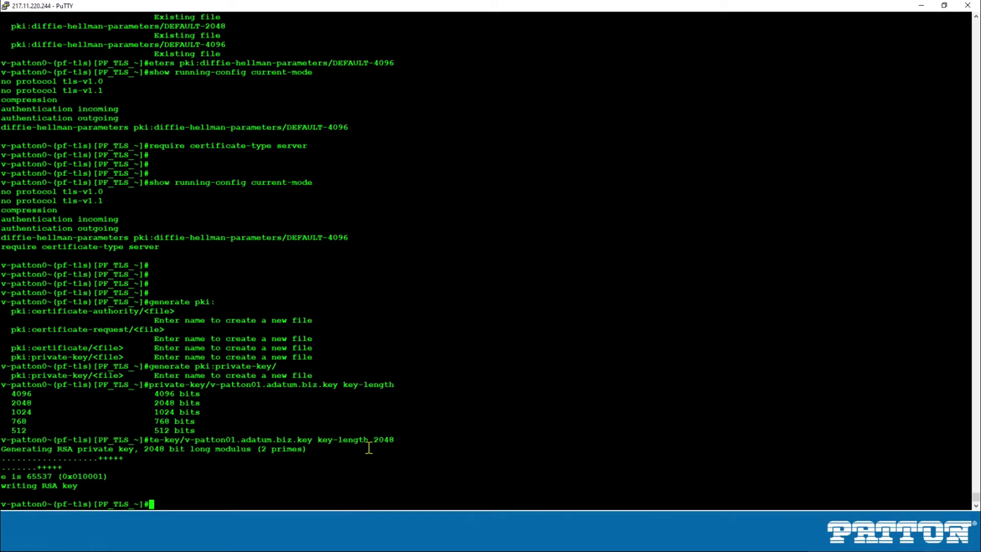
Start certificate request request1 using private key pki:private-key/v-patton01.adatum.biz.key.
type("generate pki:certi")
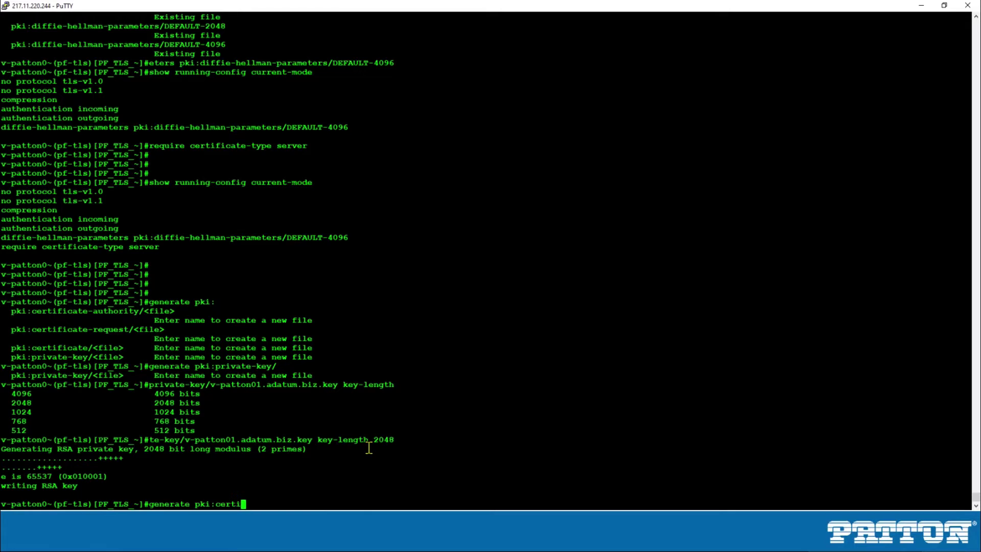
key("Tab")
type("-re")
key("Tab")
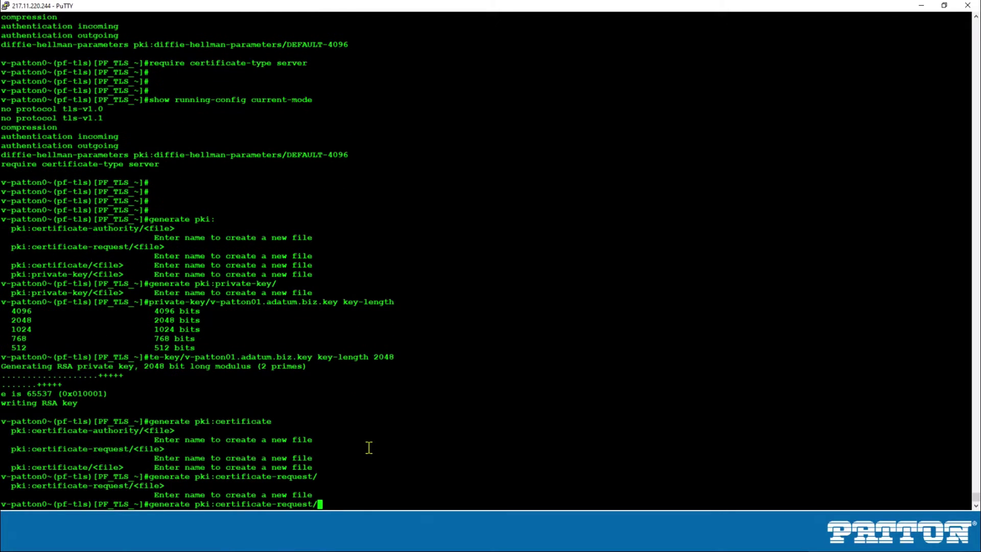
type("request1 priv")
key("Tab")
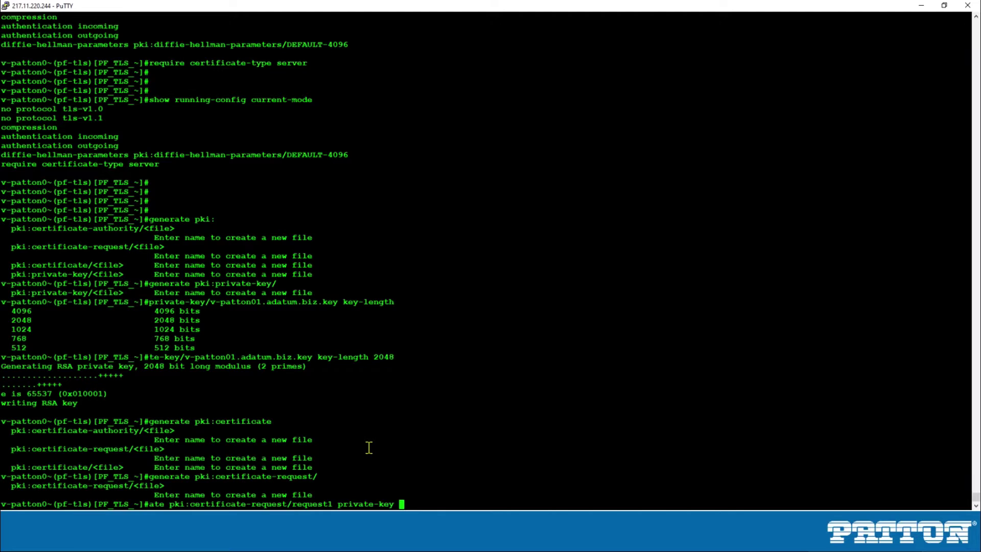
type("pki:")
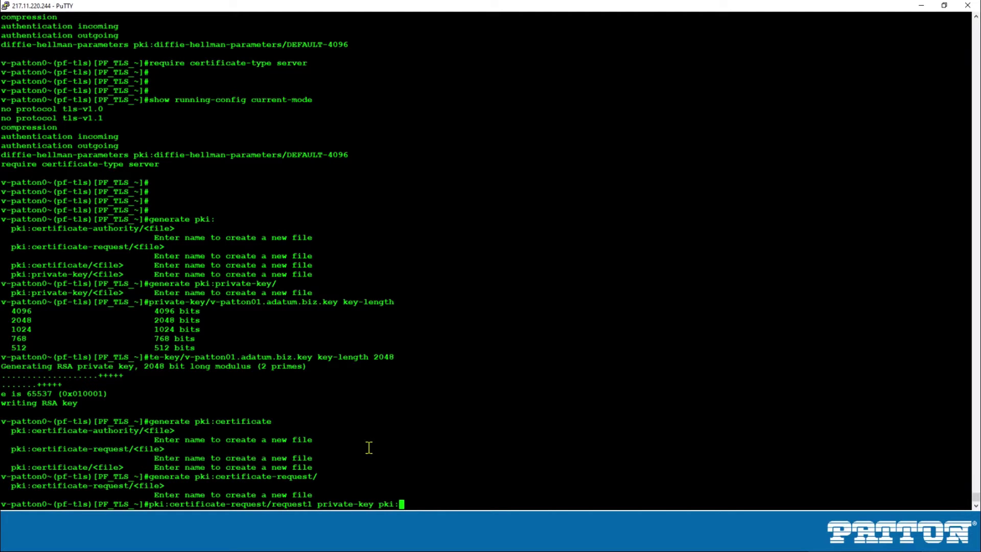
type("pri")
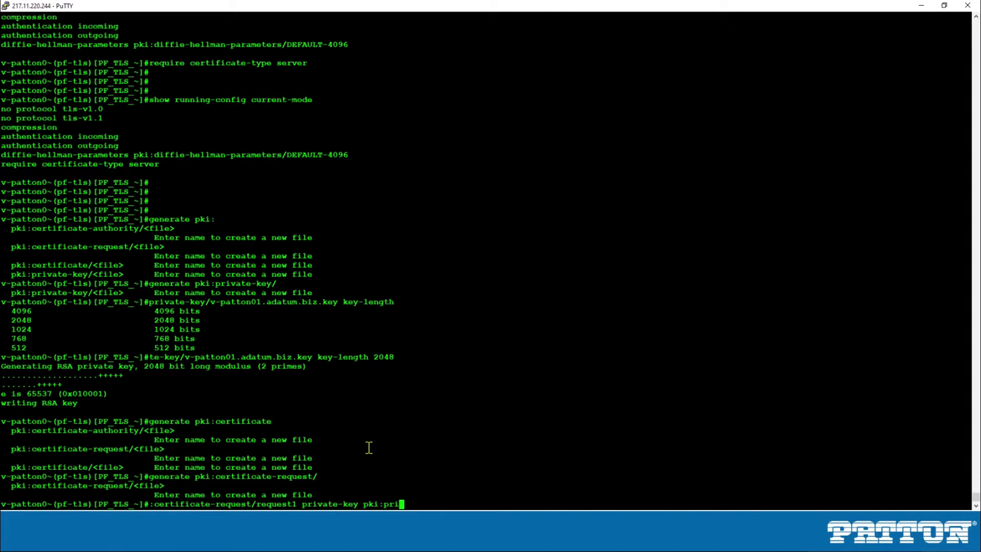
key("Tab")
type("v")
type("-key/v-")
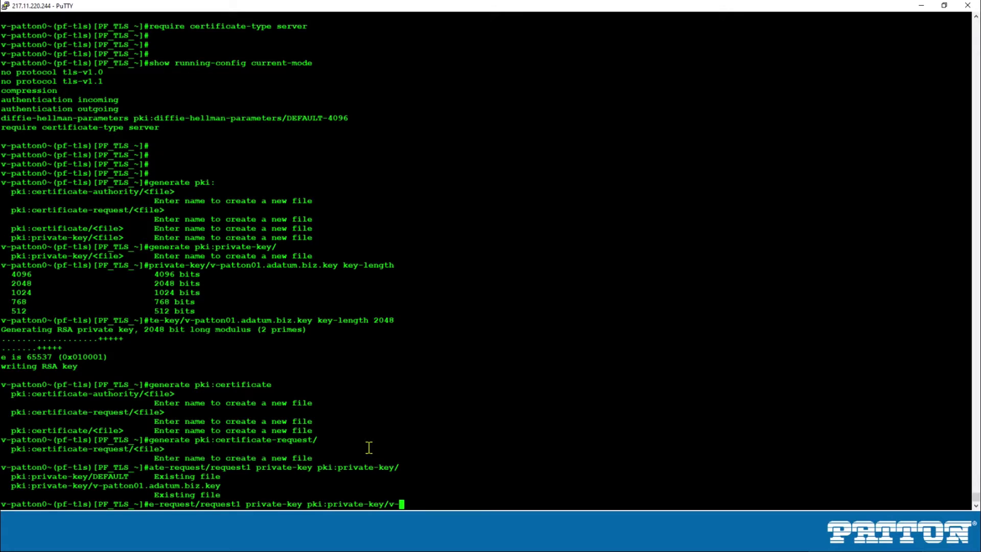
key("Tab")
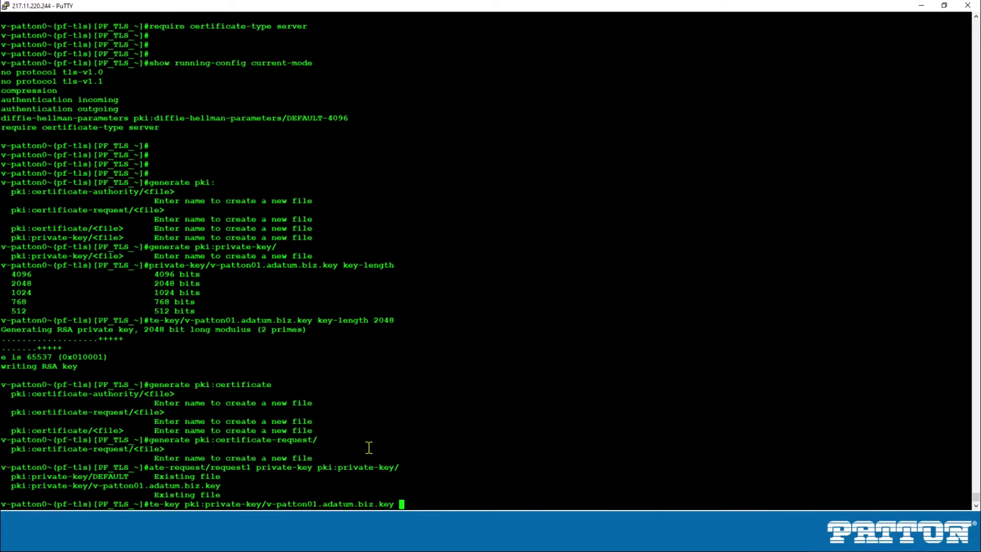
key("question")
Add country CH, state/locality Bern, Test-Lab, VOIP, common name v-patton01.adatum.biz, and generate.
type("coun")
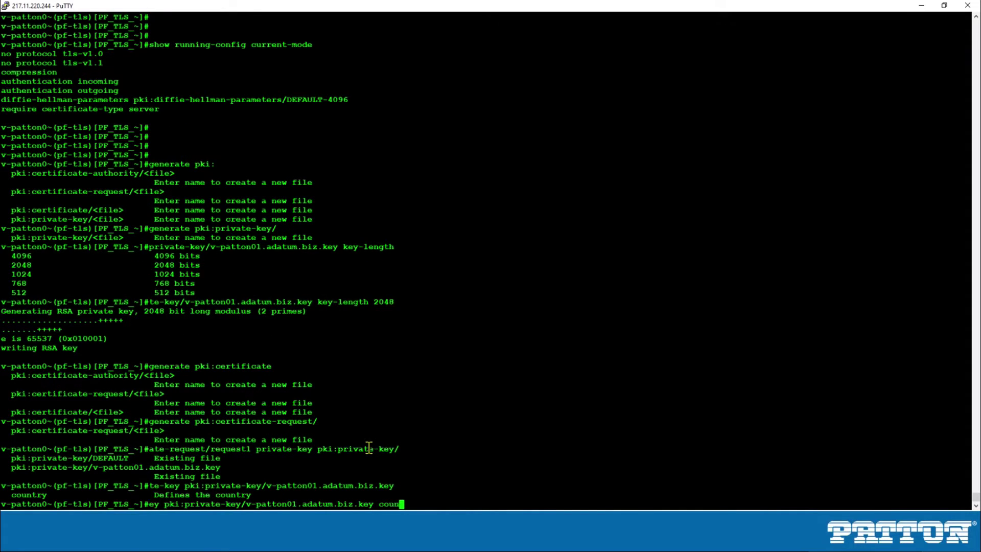
type("try CH")
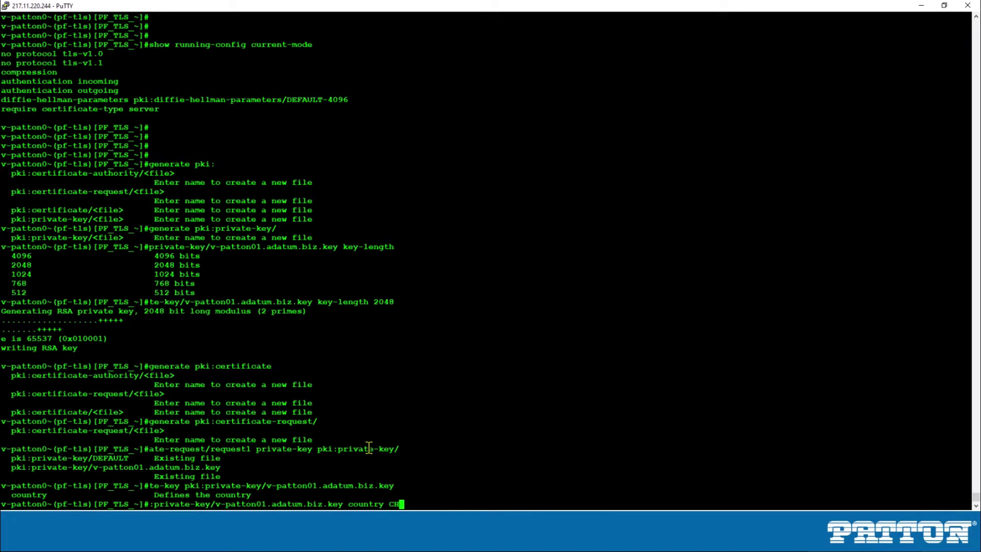
type(" state ")
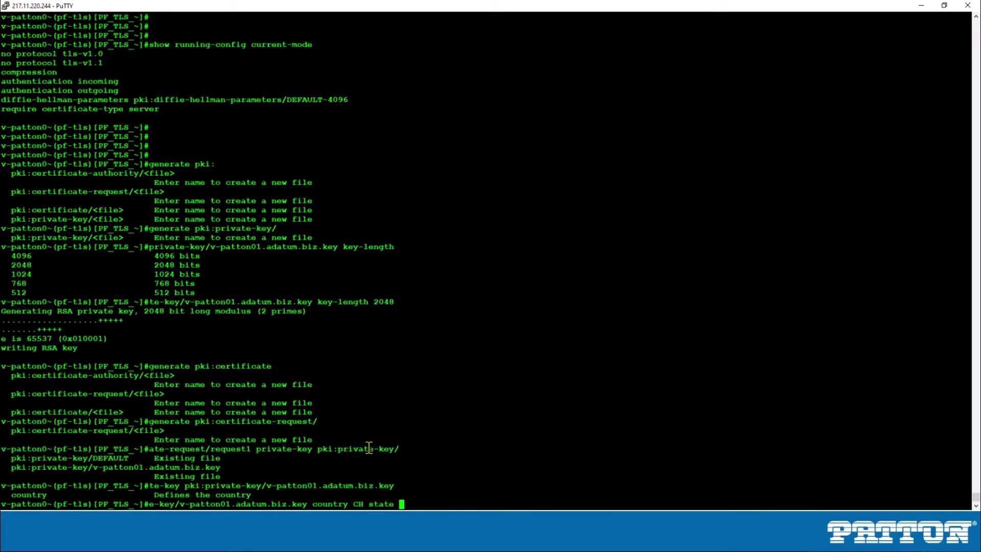
type("Bern")
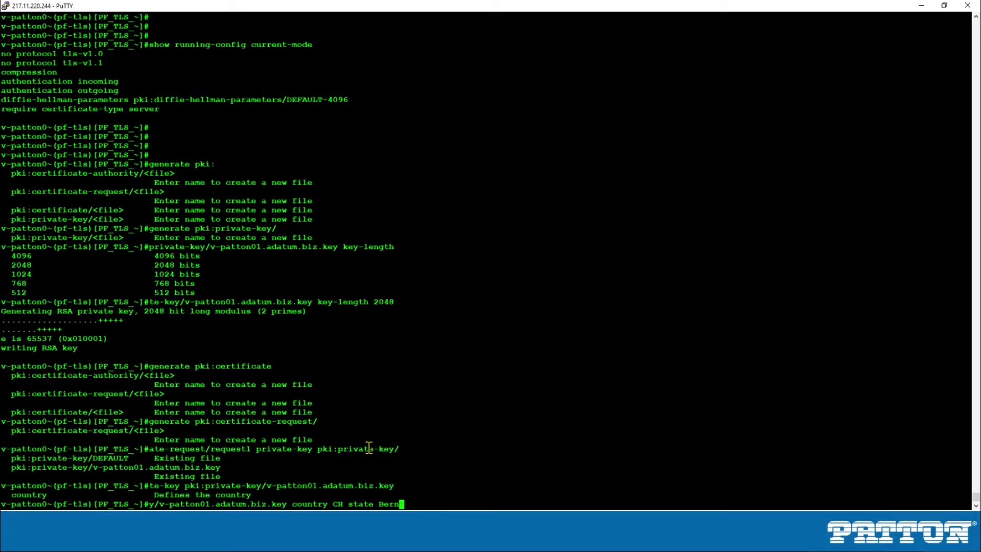
type(" ?locality Be")
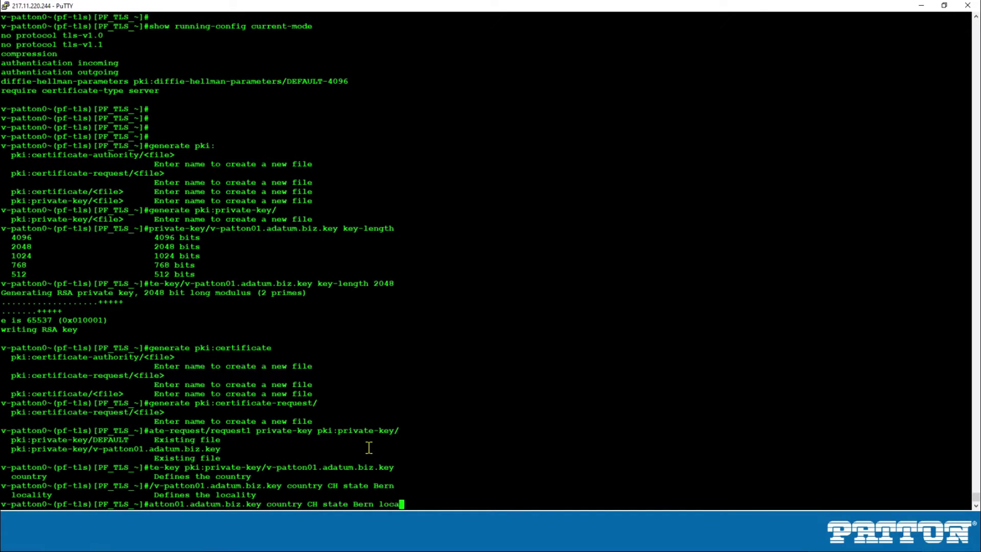
type("rn org")
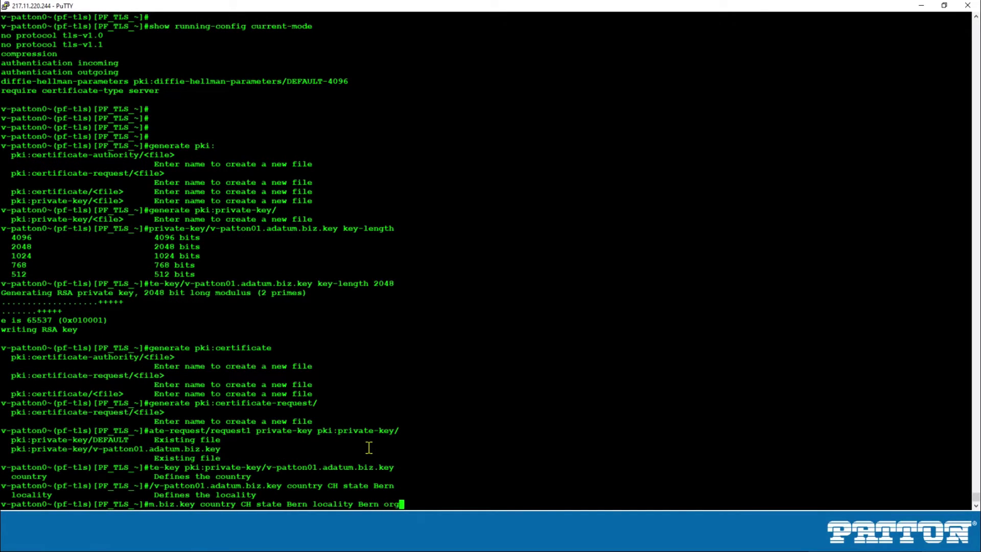
key("Tab")
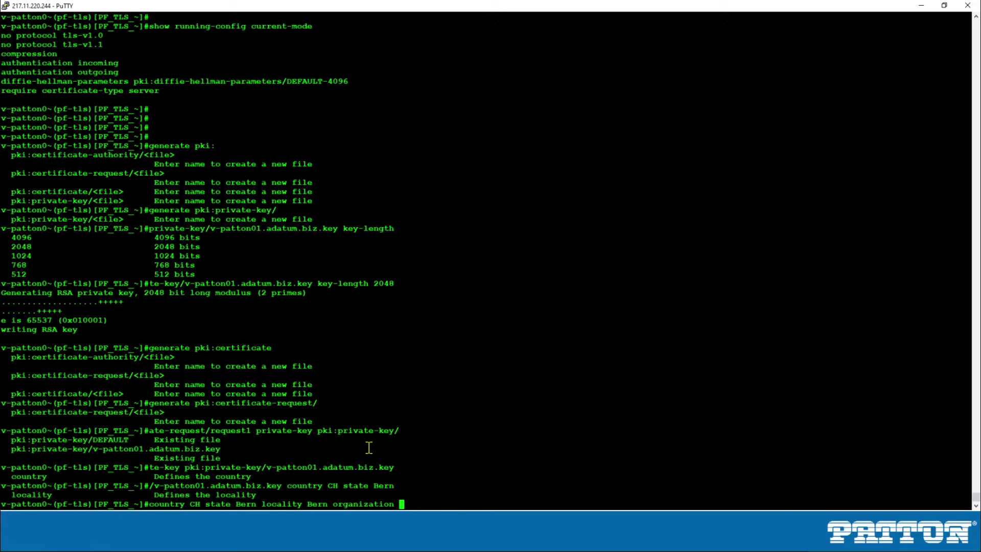
type("Tes")
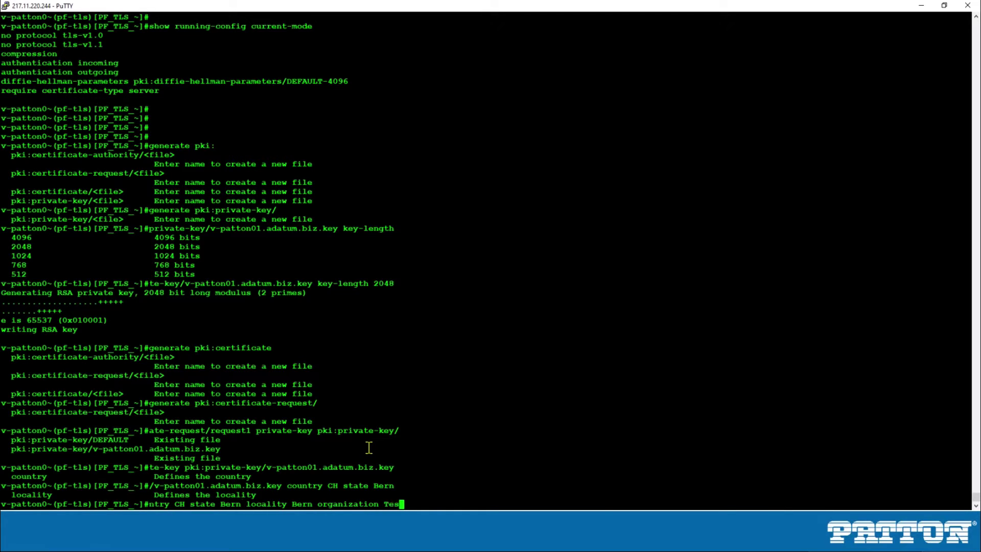
type("t-")
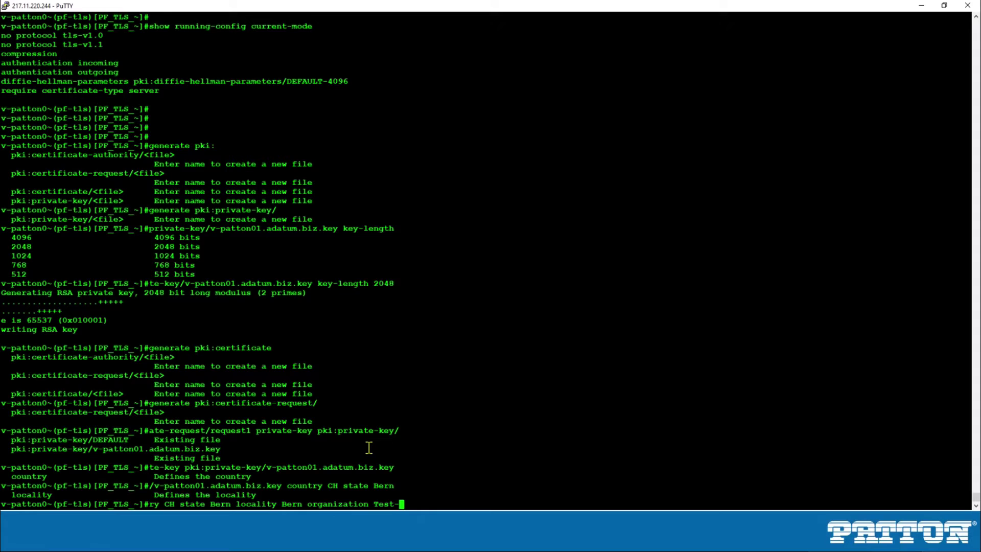
type("Lab orga")
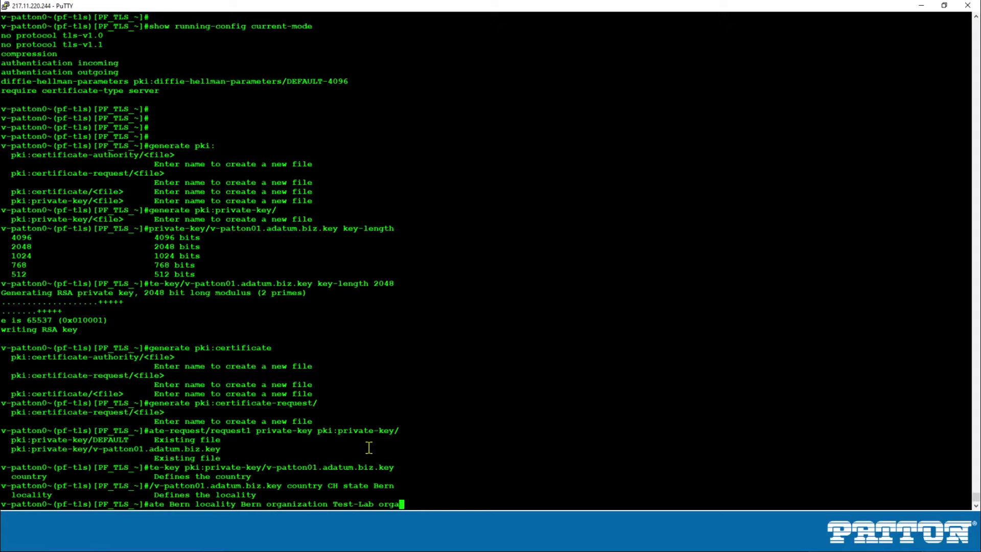
key("Tab")
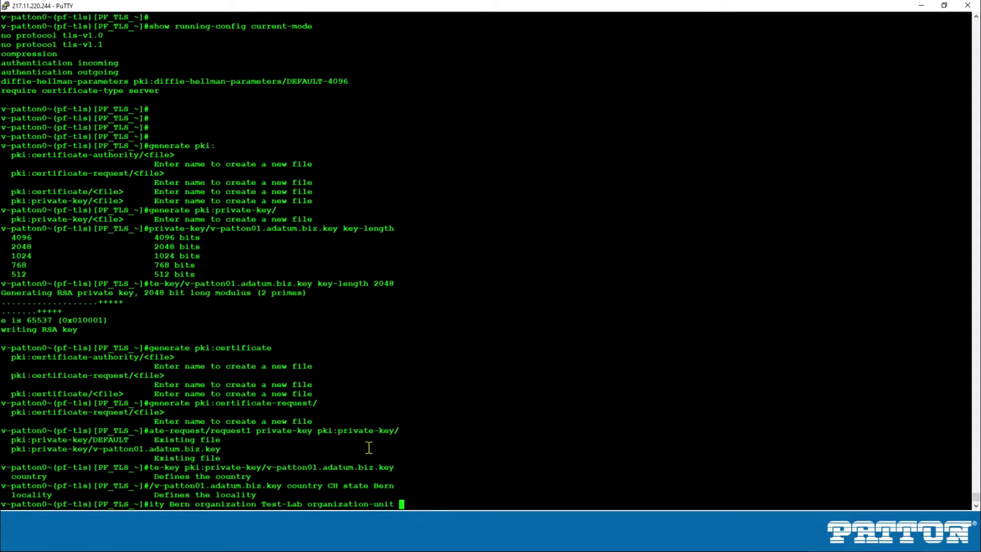
type("VOIP")
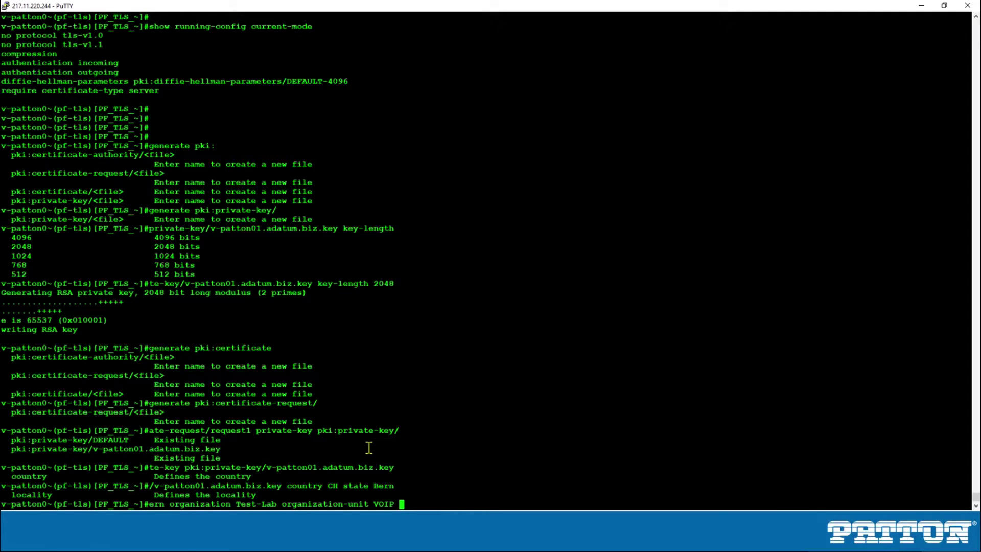
type("common-name")
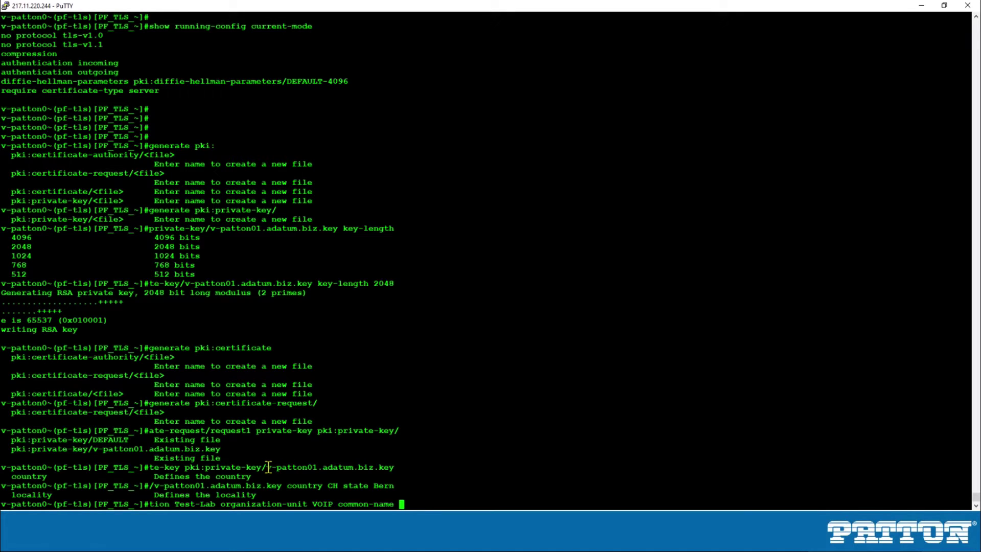
left_click_drag(267, 467, 374, 467)
right_click(439, 440)
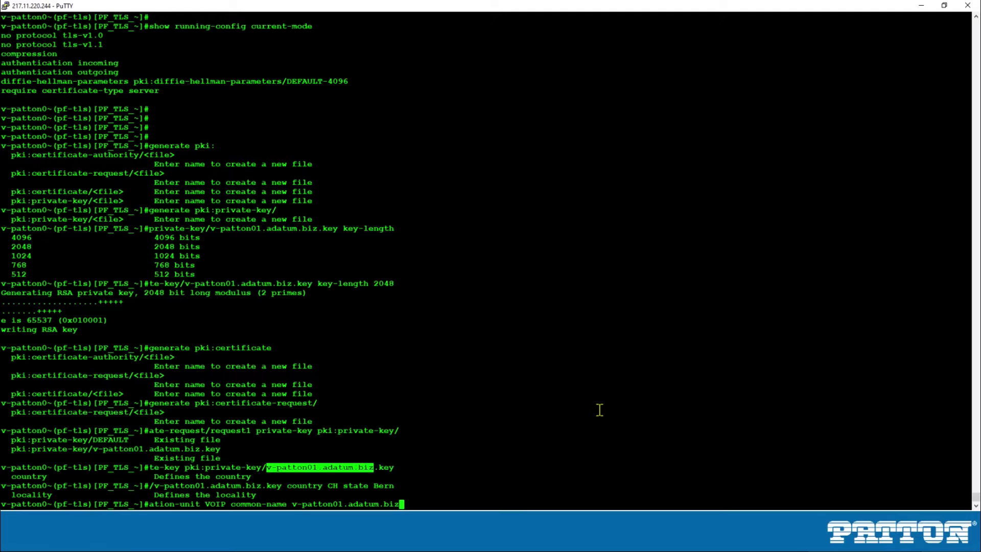
key("Return")
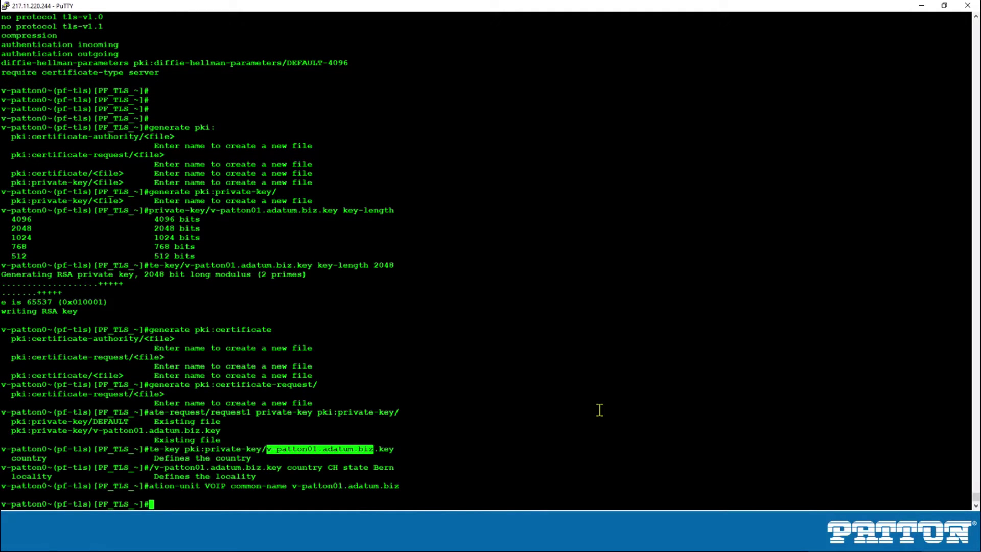
Print request1 with export pki:certificate-request/request1.
key("Return")
key("Return")
key("Return")
key("Return")
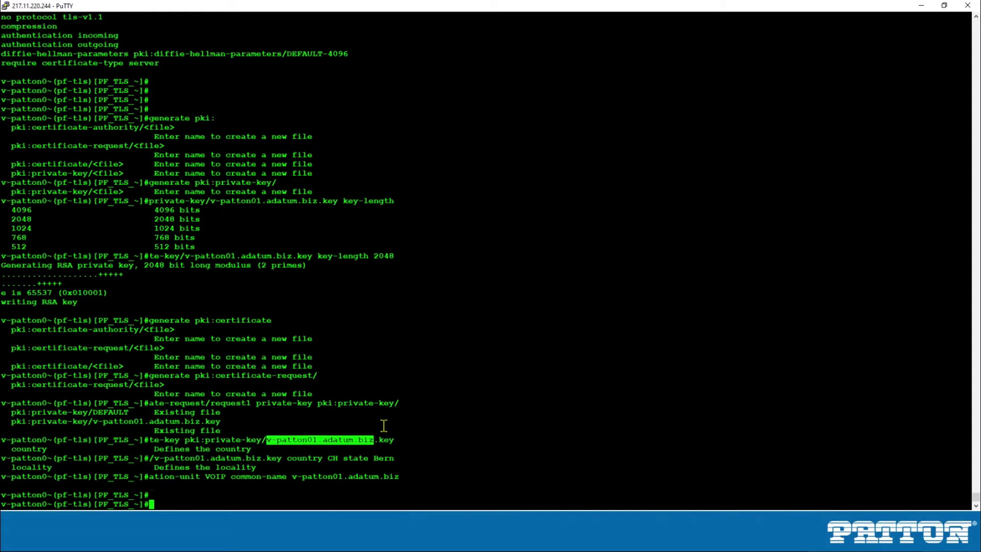
type("export pki:cert")
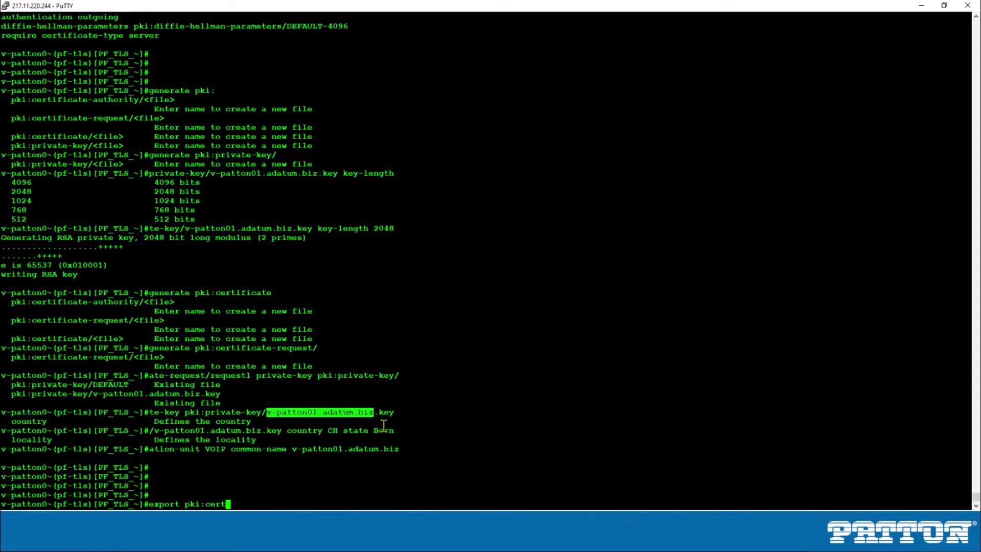
key("Tab")
type("-r")
key("Tab")
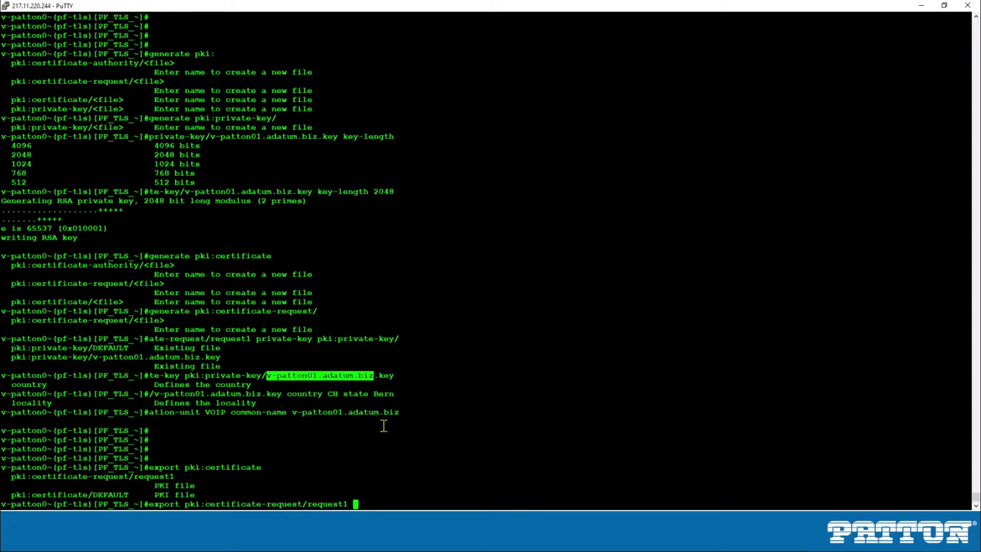
key("Return")
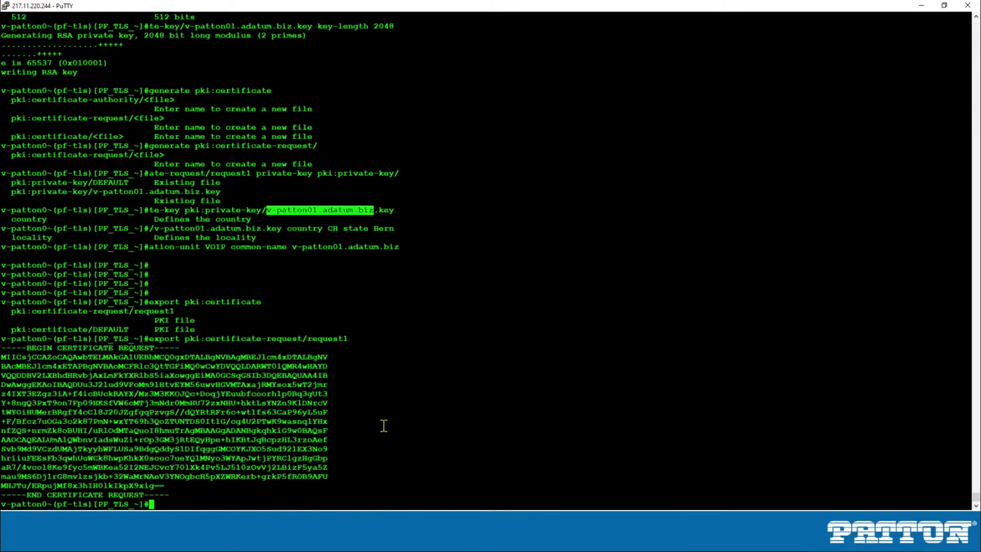
Copy the BEGIN…END CERTIFICATE REQUEST block into a new Notepad++ tab.
key("Return")
key("Return")
key("Return")
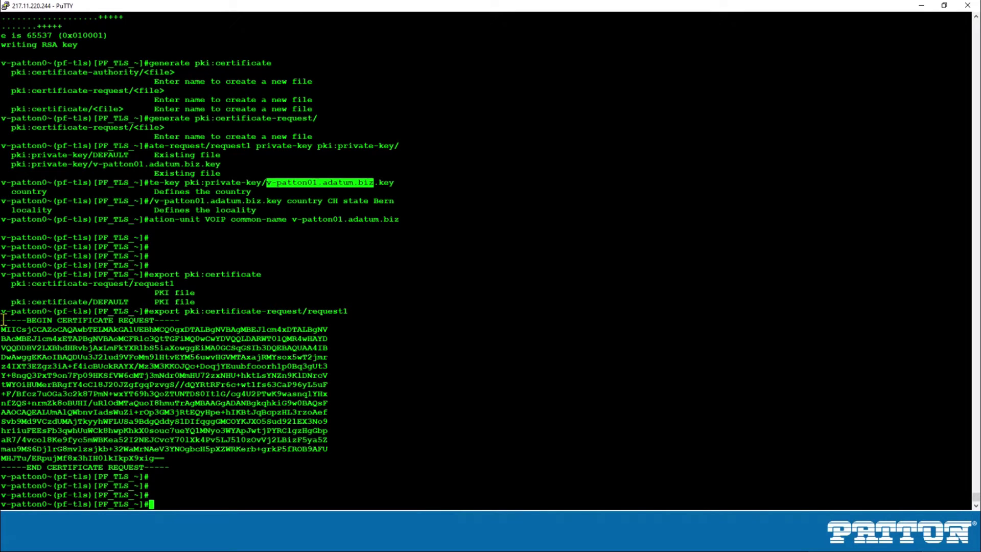
left_click_drag(1, 319, 164, 466)
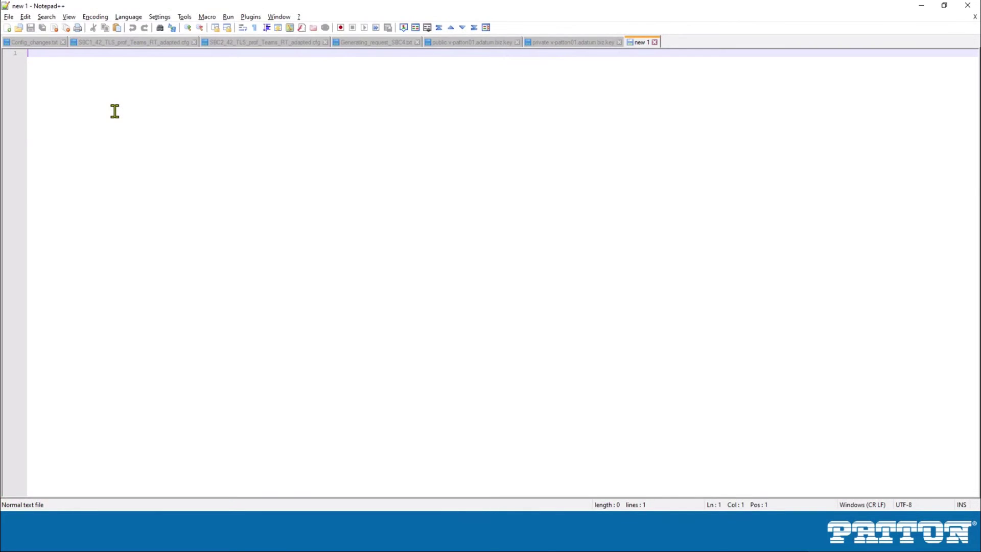
type("-----BEGIN CERTIFICATE REQUEST----- MIICsjCCAZoCAQAwbTELMAkGA1UEBhMCQ0gxDTALBgNVBAgMBEJlcm4xDTALBgNV BAcMBEJlcm4xETAPBgNVBAoMCFRlc3QtTGFiMQ0wCwYDVQQLDARWT01QMR4wHAYD VQQDDBV2LXBhdHRvbjAxLmFkYXR1bS5iaXowggEiMA0GCSqGSIb3DQEBAQUAA4IB DwAwggEKAoIBAQDUu3J21ud9VFoMm9lHtvEYM56uwvHGVMTAxajRMYsox5wT2jmr z4IXT3EZgz3iA+f4icBUckRAYX/Mz3M3KKOJQc+DoqjYEuubfcoorh1p0Bq3gUt3 Y+8ngQ3PxT9on7Fp09HKSfVW6cMTj3mNdr0MmHU72zxNHU+hktLsYNZn9K1DNrcV tWYOiHUMerBRgfY4cC18J20JZgfgqPzvgS//dQYRtRFr6c+wt1fs63CaP96yL5uF +F/Bfcz7uOGa3c2k87PmN+wxYT69h3QoZTUNTDS0It1G/cg4U2PTwK9wasnqlYHx nfZQS+nrmZk8oBUHI/uRl0dMTaQuoI8hmuTrAgMBAAGgADANBgkqhkiG9w0BAQsF AAOCAQEALUmAlQWbnvIadsWuZi+rOp3GM3jRtEQyHpe+hIKBtJqBcpzHL3rzoAef Svb9Md9VCzdUMAjTkyyhWFLUSa9BdgQddyS1DIfqggGMCOYKJXO5Sud921EX3No9 hriiuFEEsFb3qwhUuWCk8hwpKhkX0souc7ueYQlMNyo3WYApJwtjPYRClgzHgGbp aR7/4vcol8Ke9fyc5mWBKea52I2NEJCvcY701Xk4Pv5LJ510zOvVj2LBizF5ya5Z mau9MS6Dj1rG8mvlzsjkb+32WaMrNAeV3YNOgbcH5pXZWRKerb+grkP5fROB9AFU MHJTu/ERpujMf8x3hIH0lkIkpX9xig== -----END CERTIFICATE REQUEST-----")
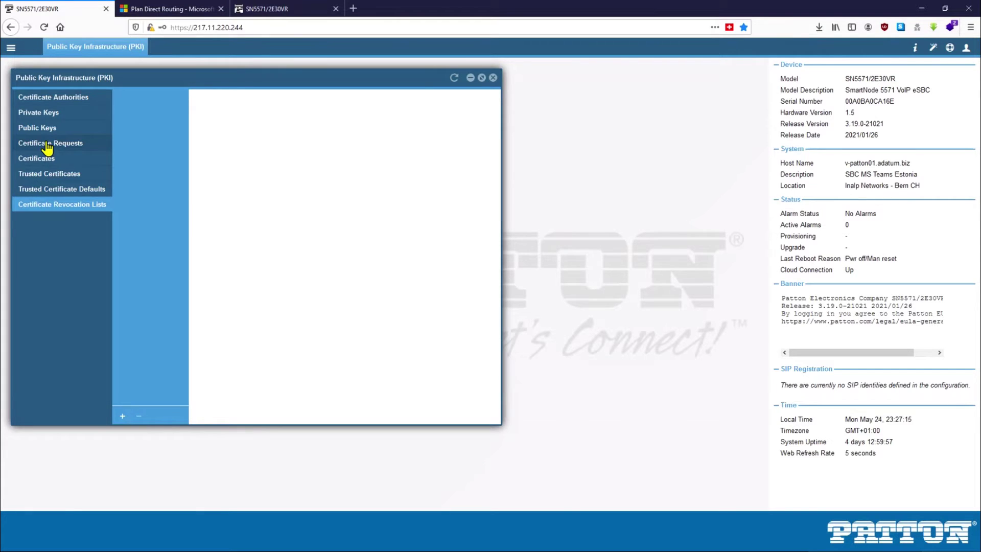
Review request1 under PKI Certificate Requests, cancelling the Firefox download dialog.
left_click(48, 147)
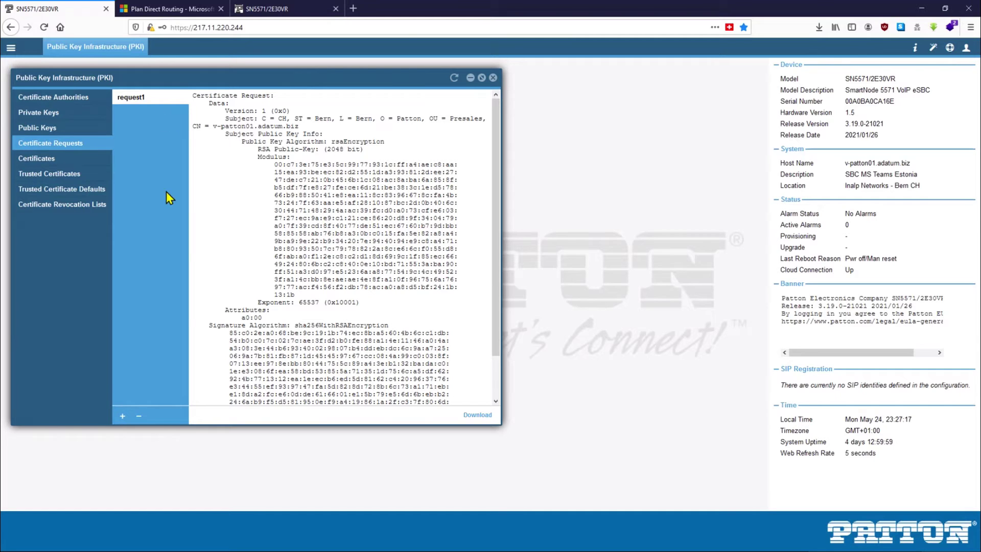
left_click(483, 415)
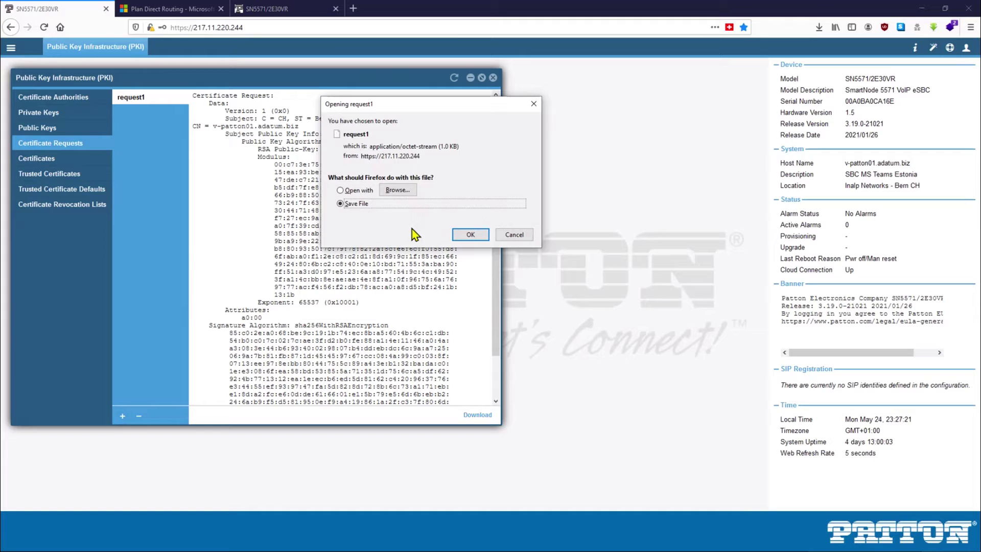
left_click(501, 234)
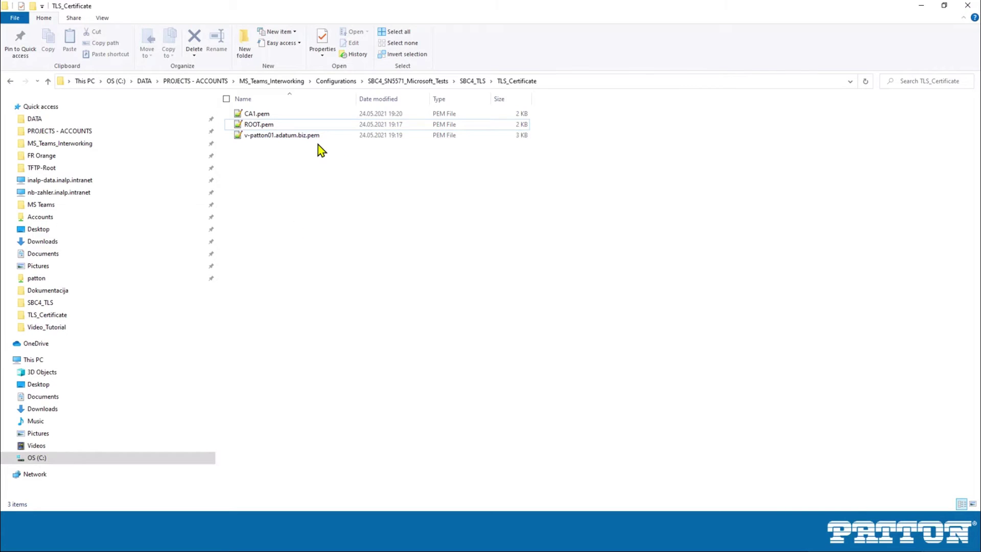
Open CA1.pem from the TLS_Certificate folder to check the intermediate certificate.
left_click(298, 135)
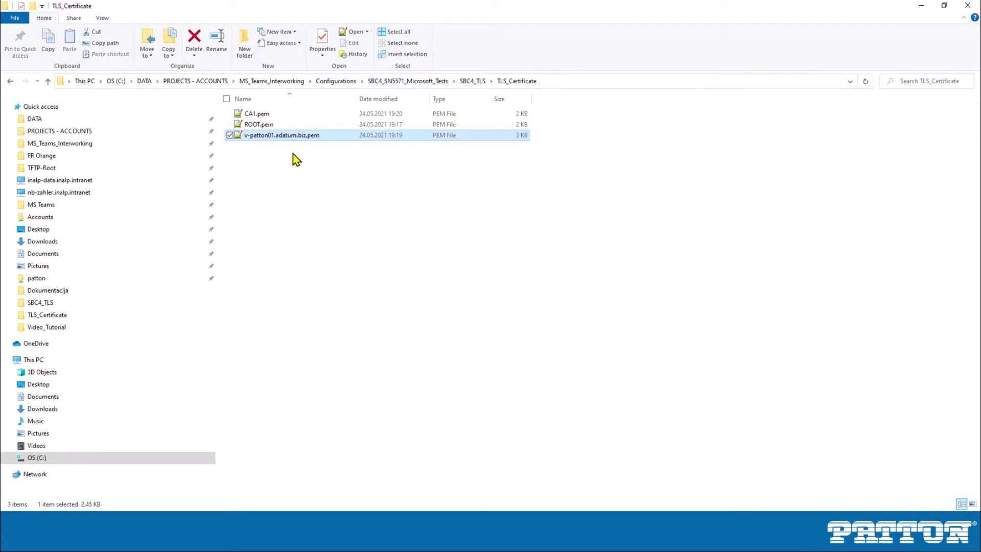
left_click(273, 165)
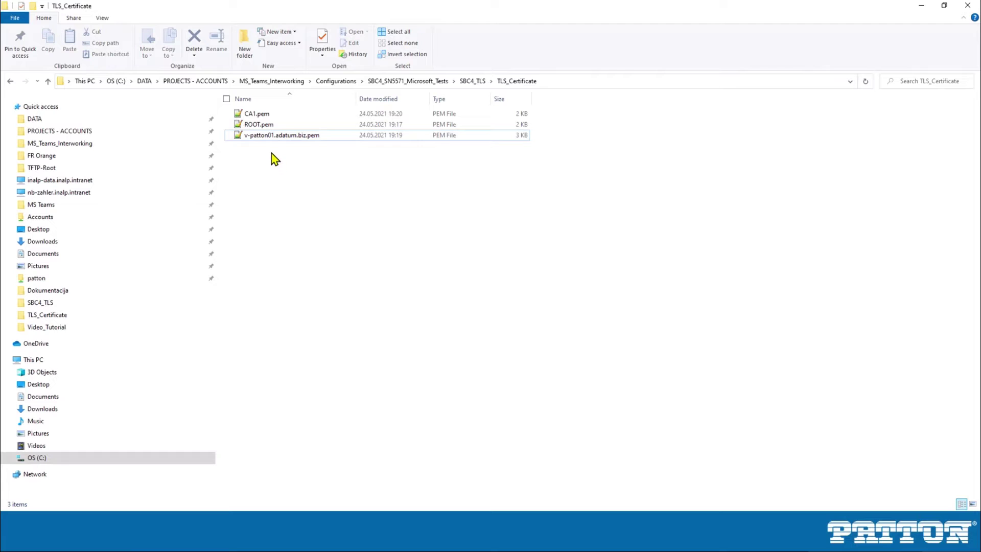
left_click(278, 136)
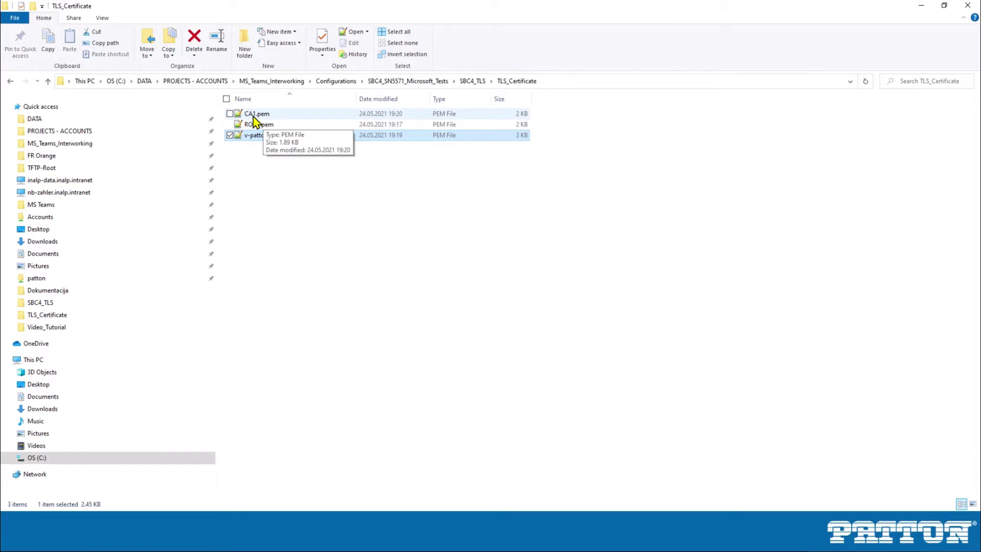
double_click(261, 114)
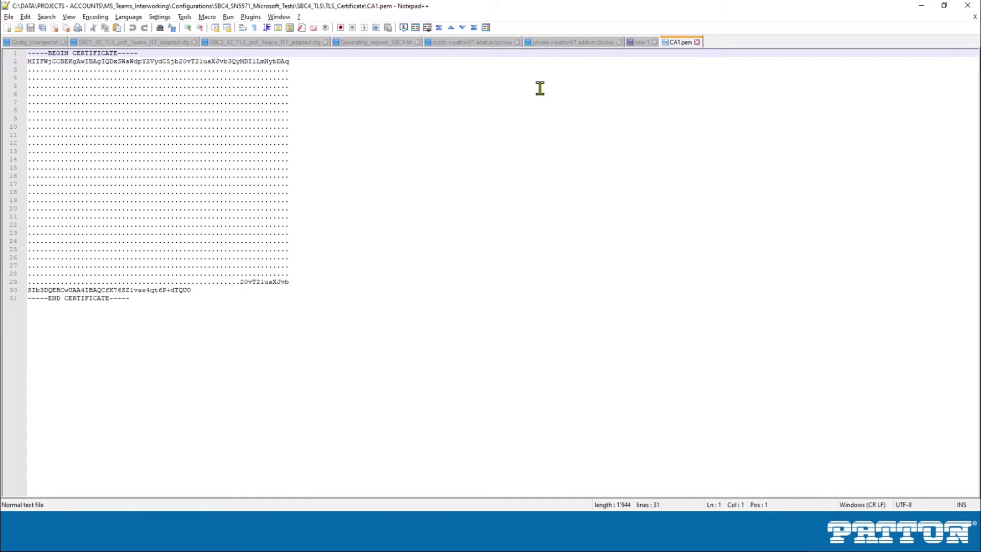
Open v-patton01.adatum.biz.pem in Notepad++ from the TLS_Certificate folder.
left_click(697, 42)
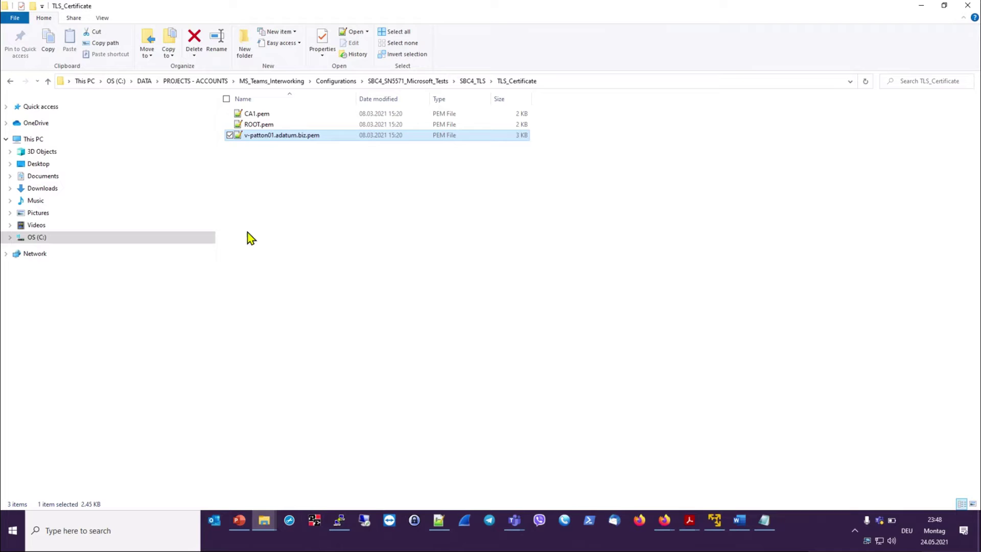
left_click(267, 227)
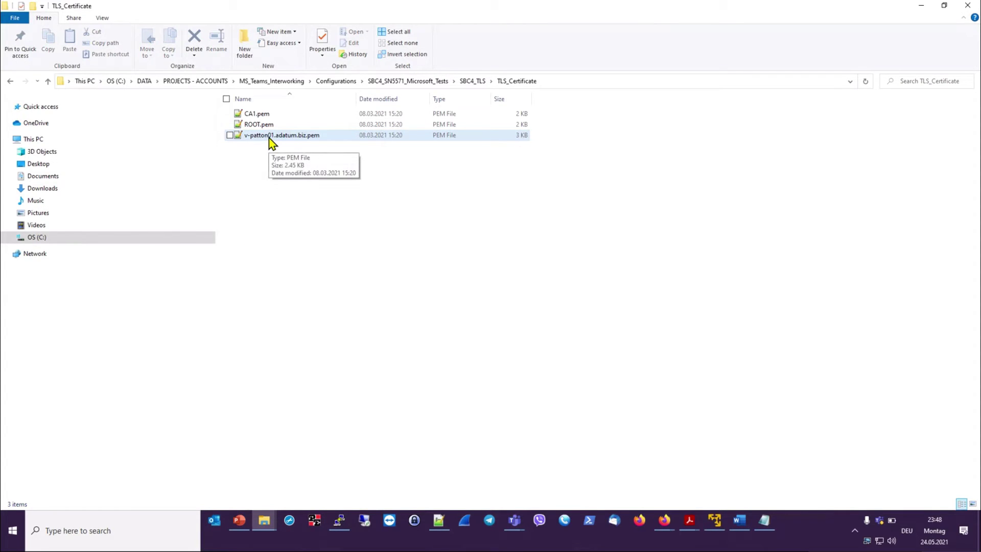
double_click(327, 136)
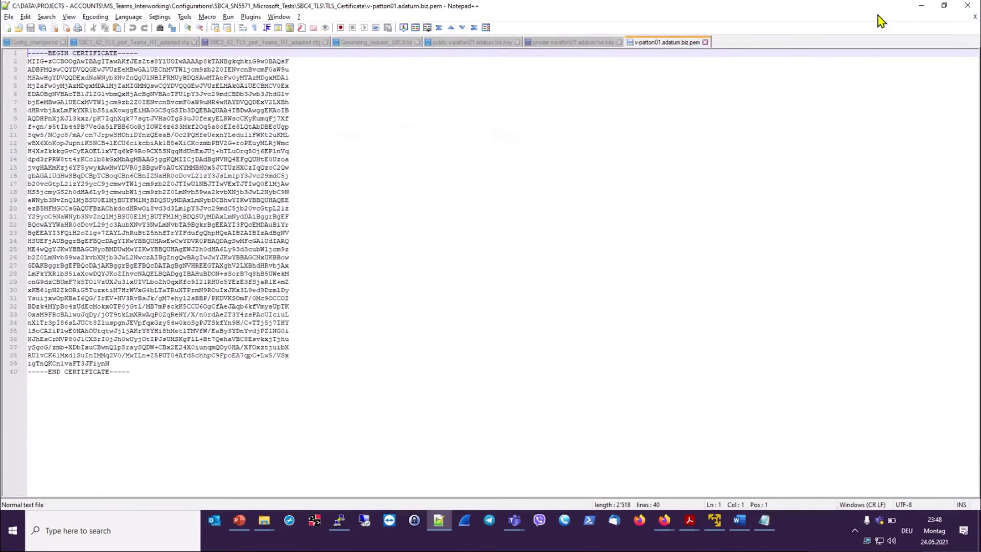
Close the v-patton01.adatum.biz.pem tab and minimize Notepad++.
left_click(706, 44)
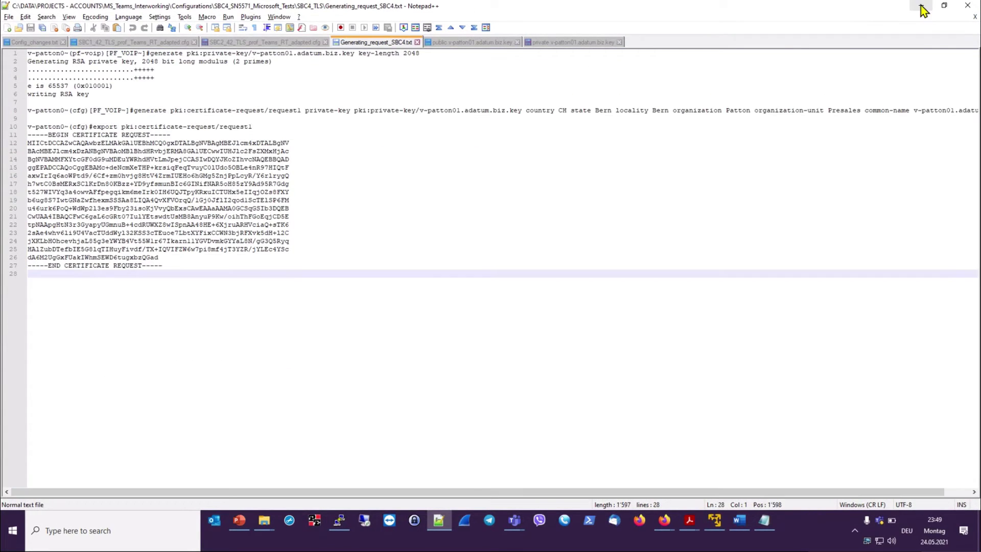
left_click(921, 5)
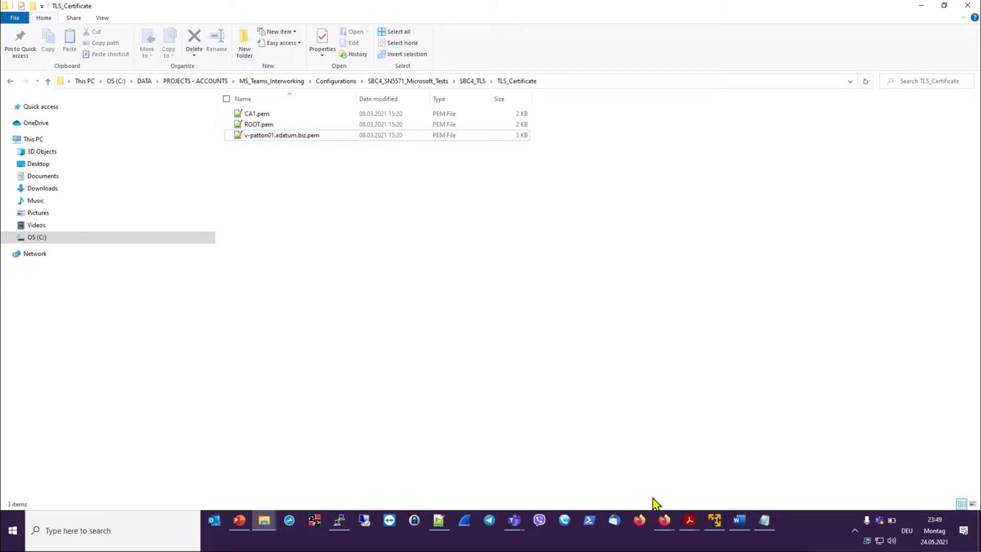
Bring the SmartNode web GUI forward and open Management > PKI.
left_click(665, 520)
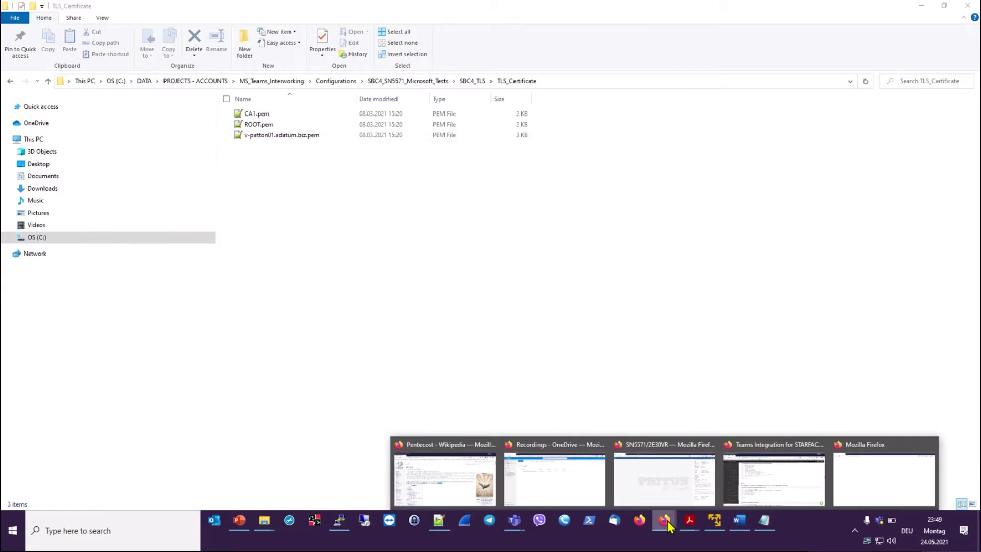
left_click(662, 493)
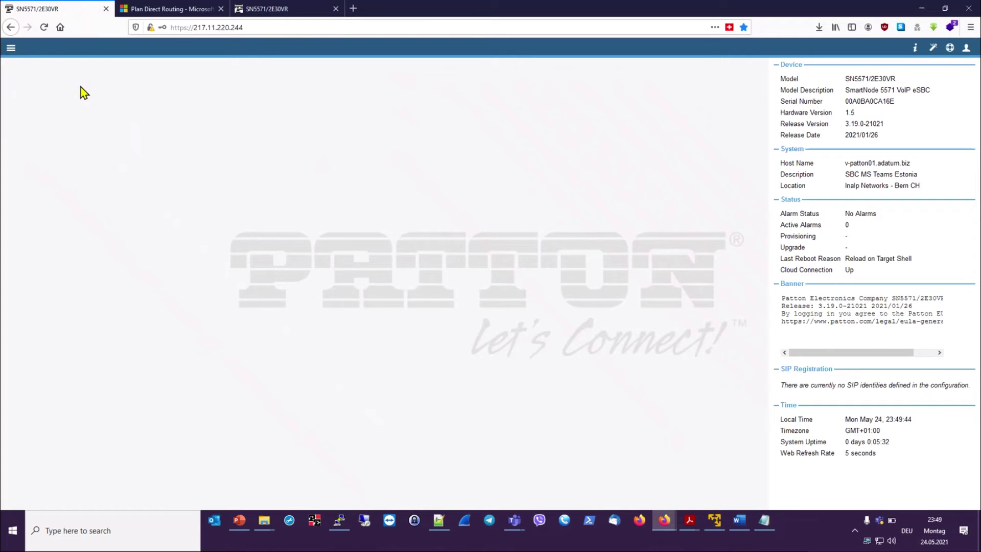
left_click(12, 48)
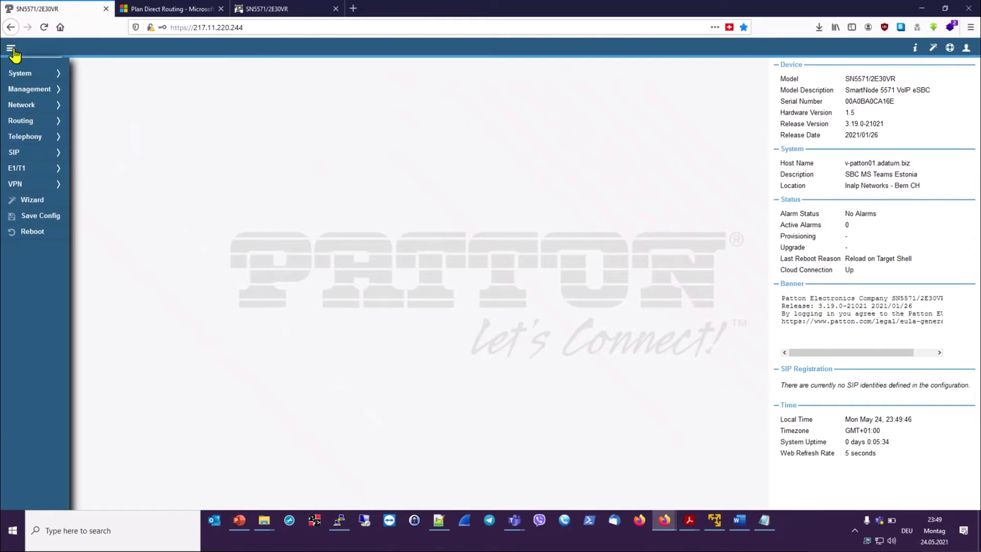
left_click(21, 94)
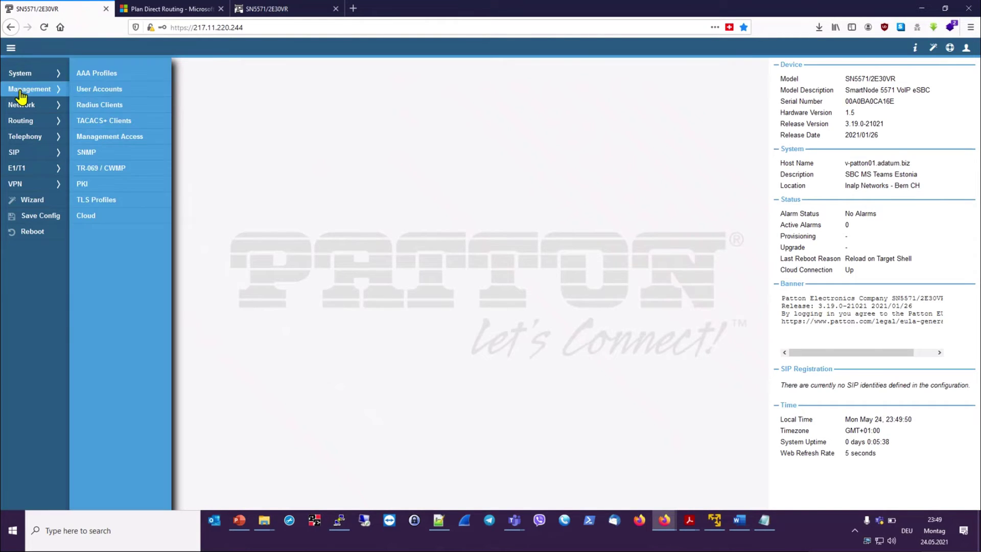
left_click(102, 190)
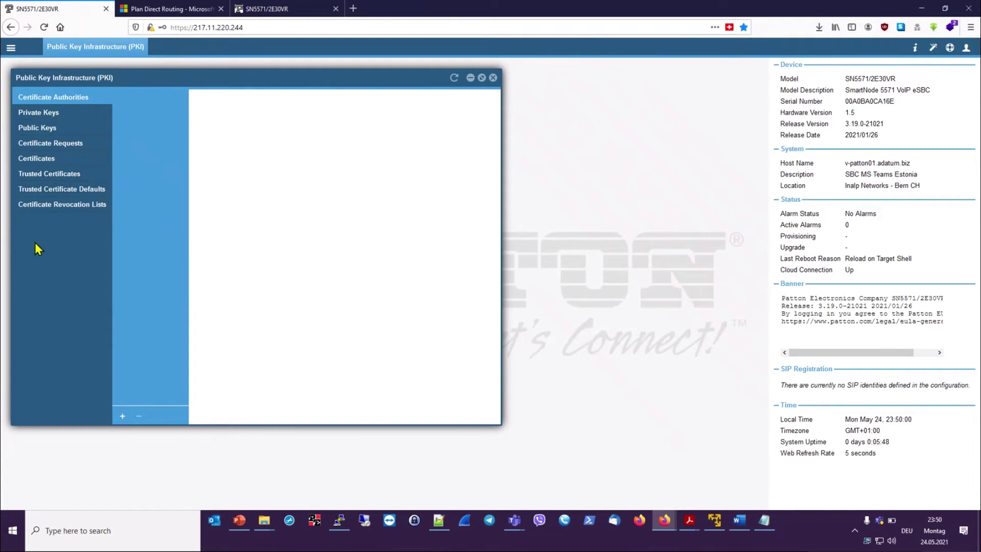
Review the device's private key, public key and the stored certificate request.
left_click(26, 114)
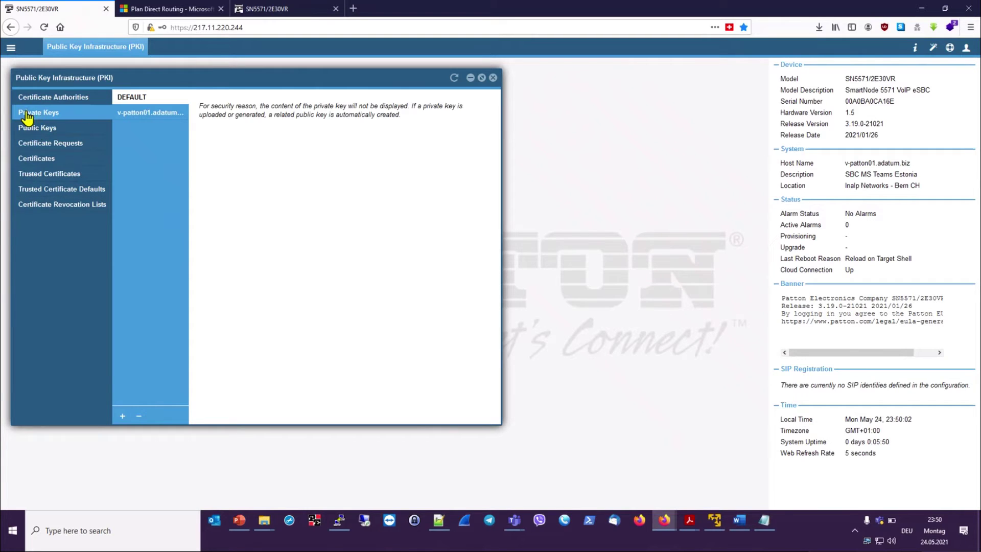
left_click(148, 118)
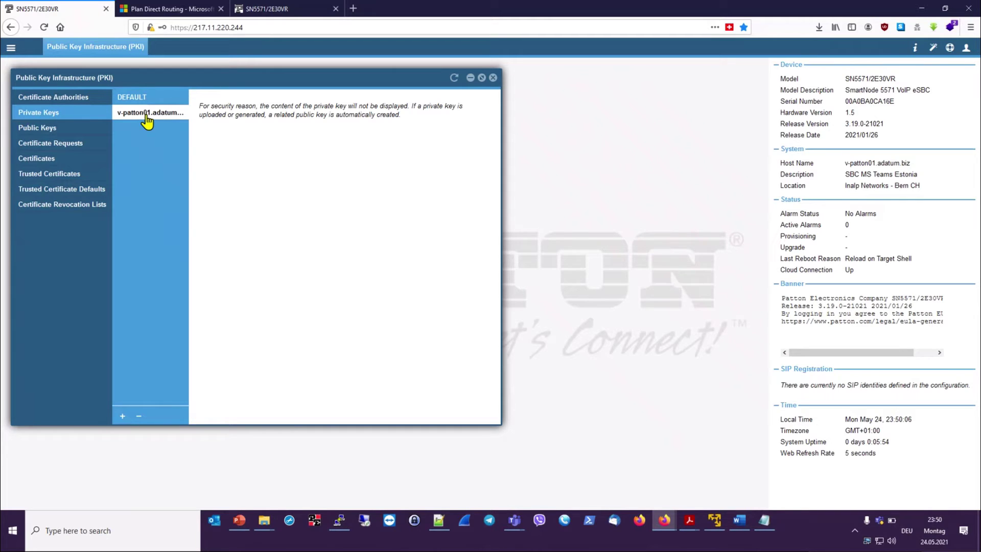
left_click(32, 129)
left_click(155, 121)
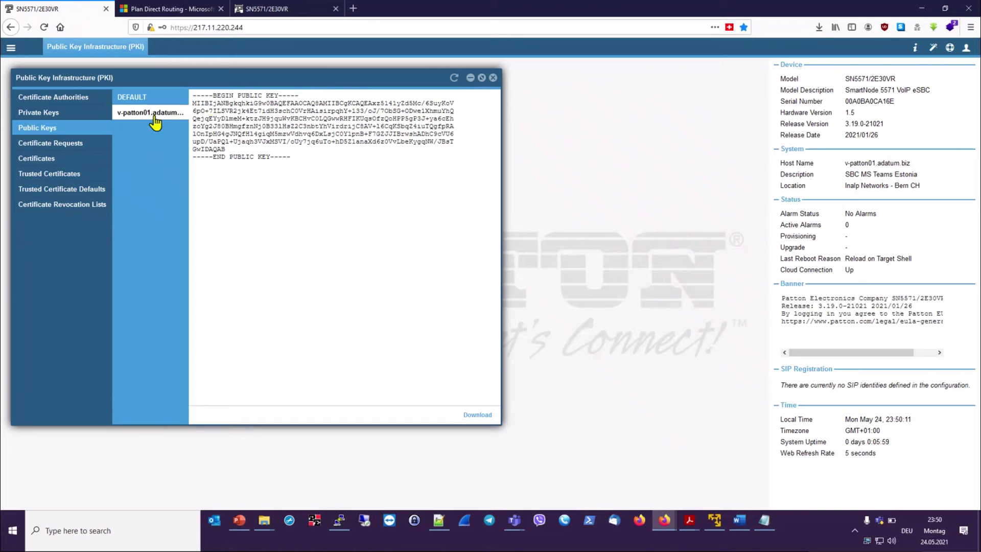
left_click(35, 145)
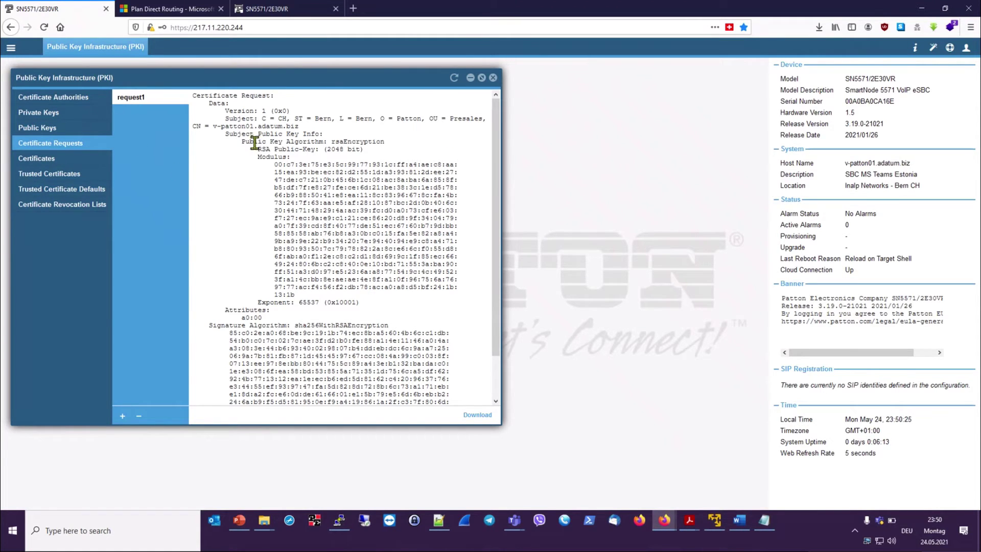
Check the trusted root certificates, ending on the installed Certificates list with only DEFAULT.
left_click(47, 160)
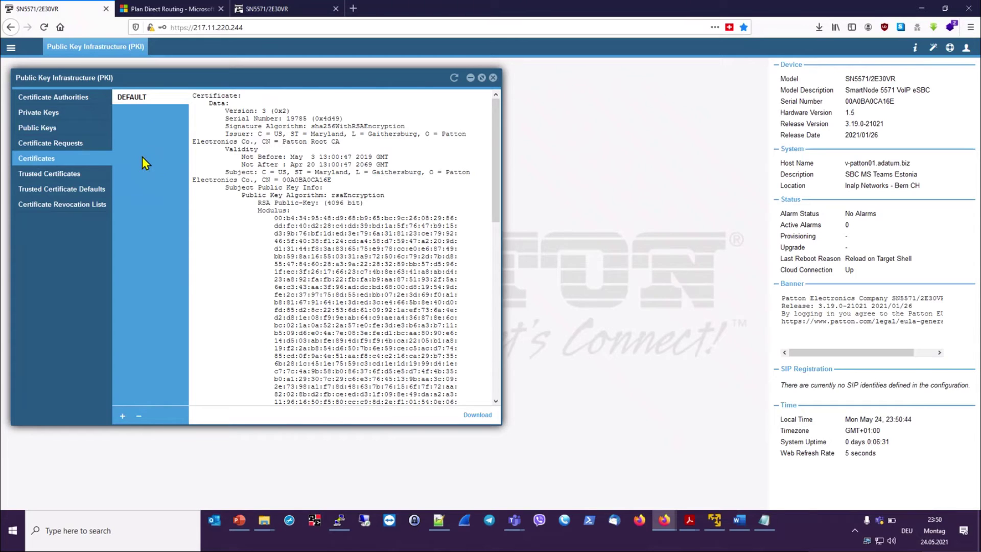
left_click(57, 176)
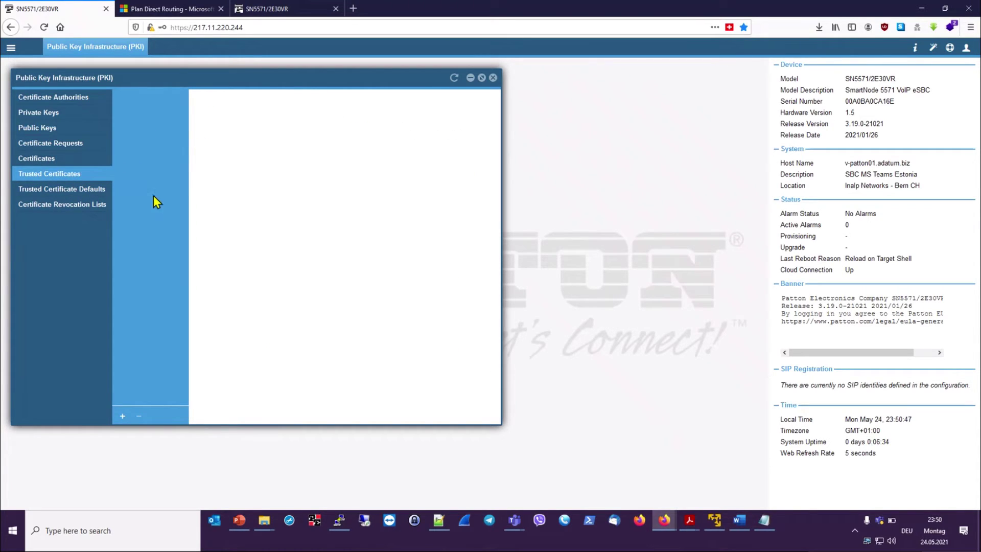
left_click(57, 194)
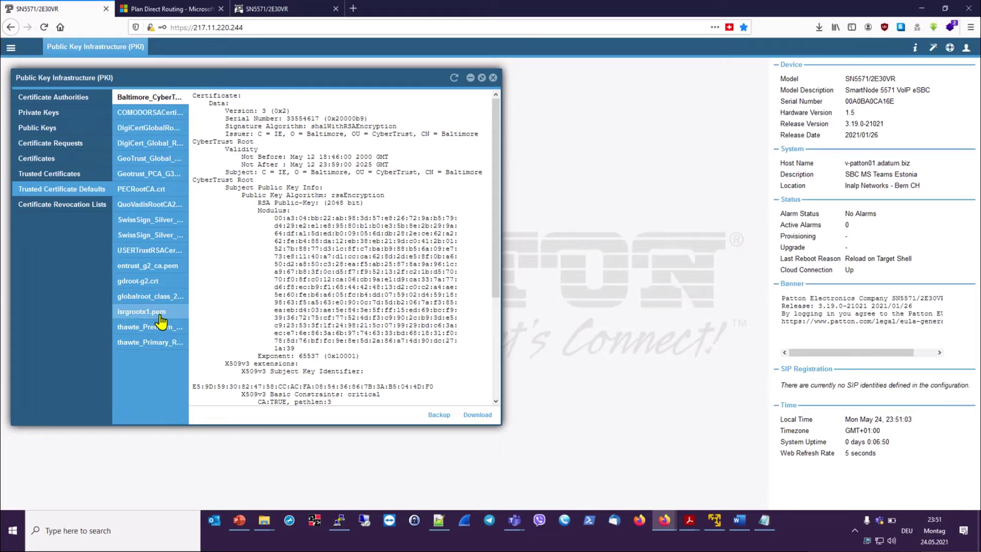
left_click(43, 158)
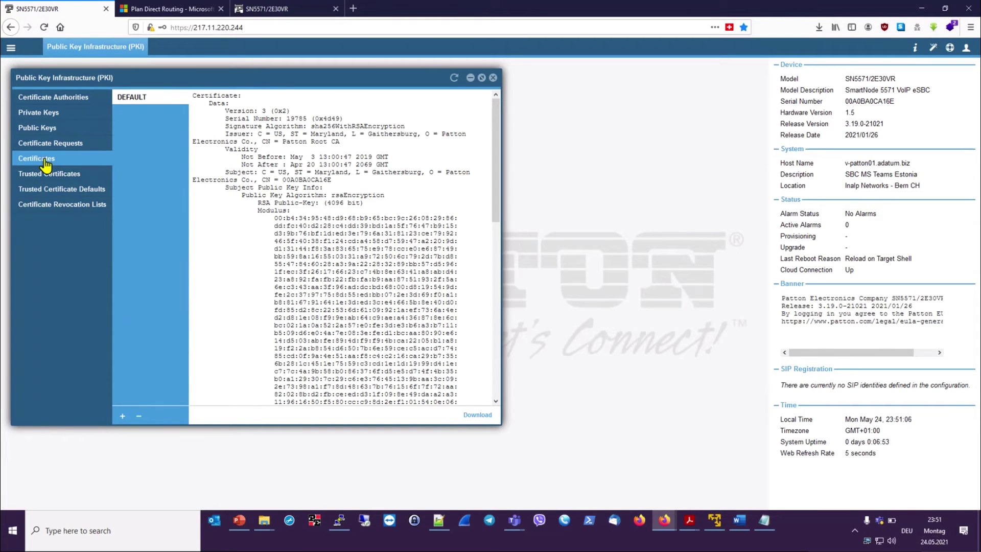
Add a certificate from File and browse to the SBC4_TLS folder for the upload.
left_click(122, 415)
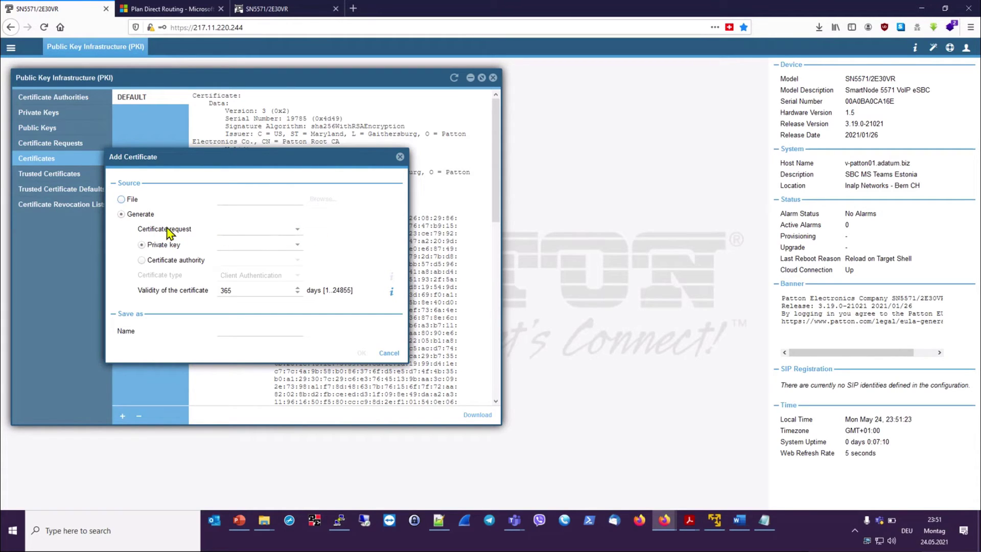
left_click(121, 200)
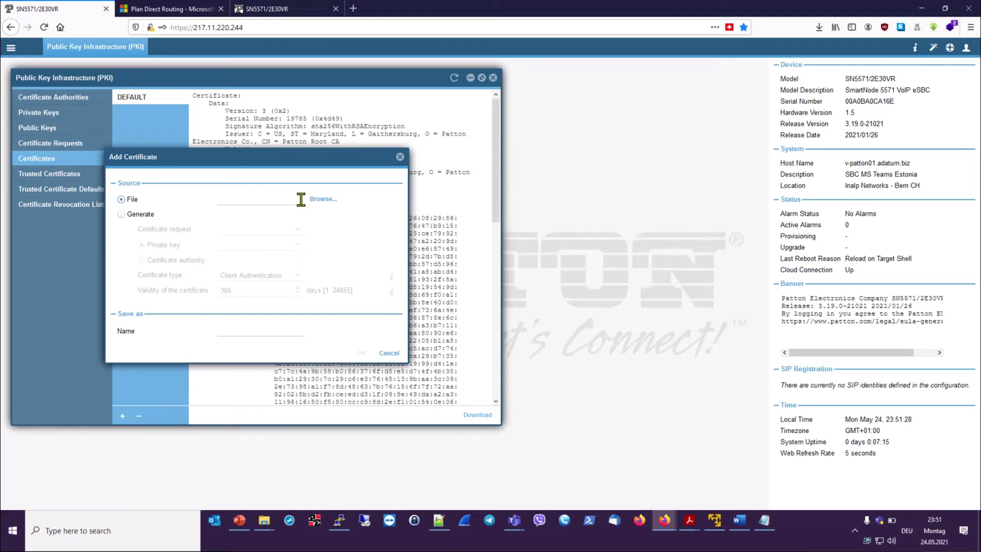
left_click(327, 200)
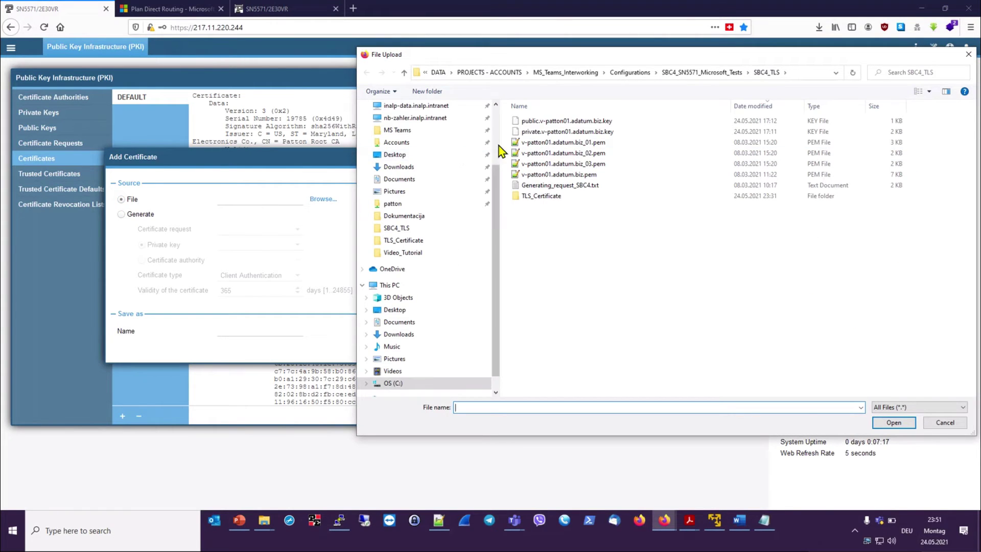
Pick v-patton01.adatum.biz.pem from the TLS_Certificate folder as the certificate file.
double_click(564, 196)
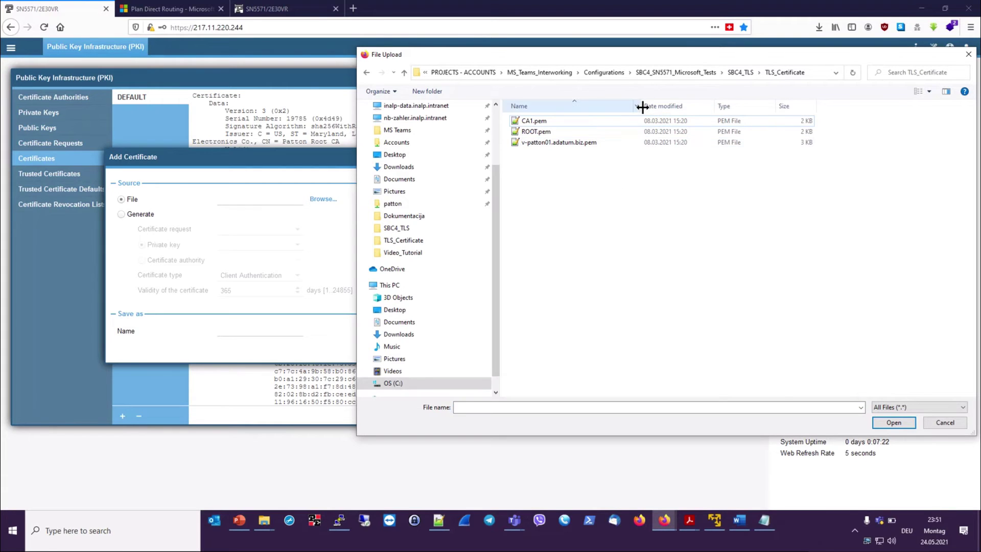
left_click_drag(642, 106, 650, 107)
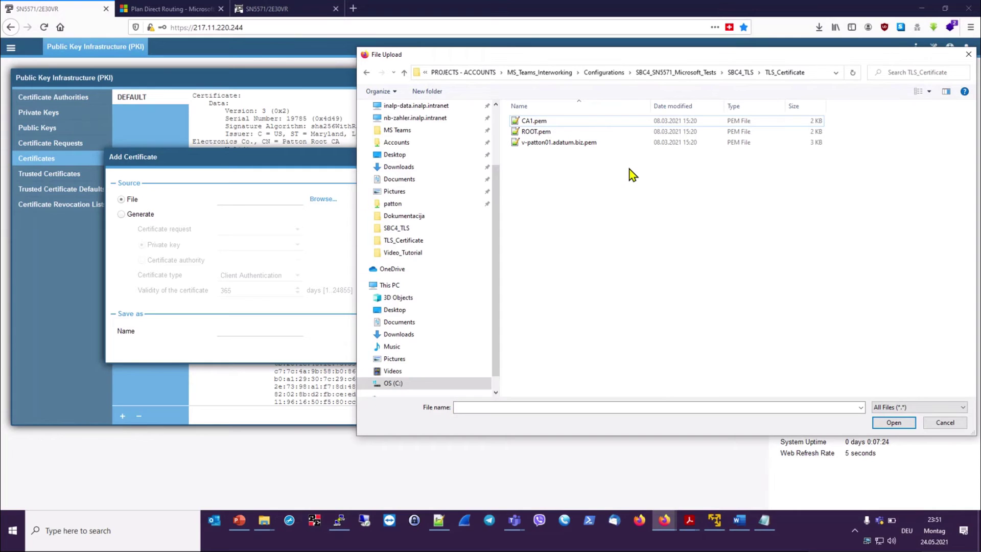
left_click(546, 143)
Upload the v-patton01.adatum.biz certificate and open its details.
left_click(892, 422)
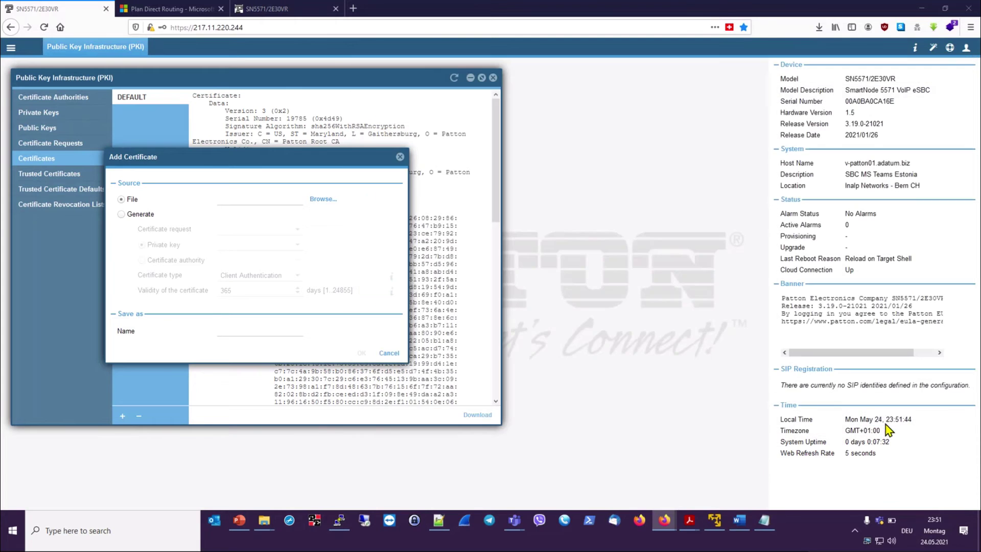
left_click(362, 353)
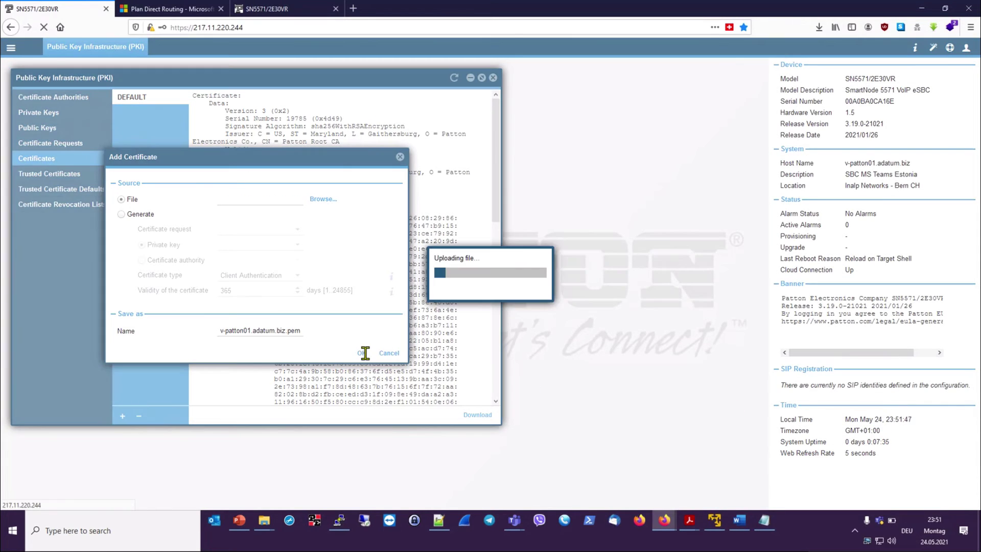
left_click(150, 114)
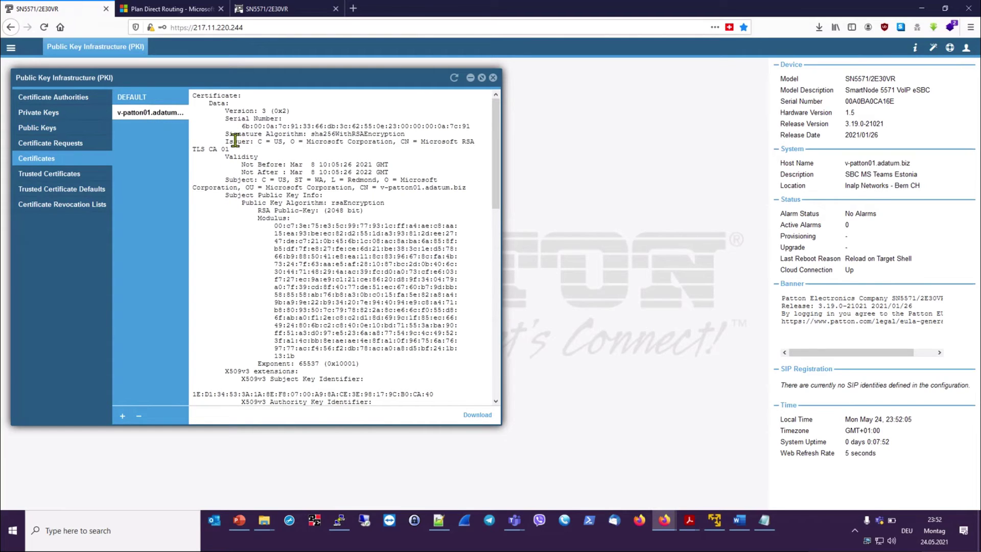
Highlight the issuer Microsoft Corporation and the subject name v-patton01.adatum.biz.
left_click_drag(290, 142, 393, 141)
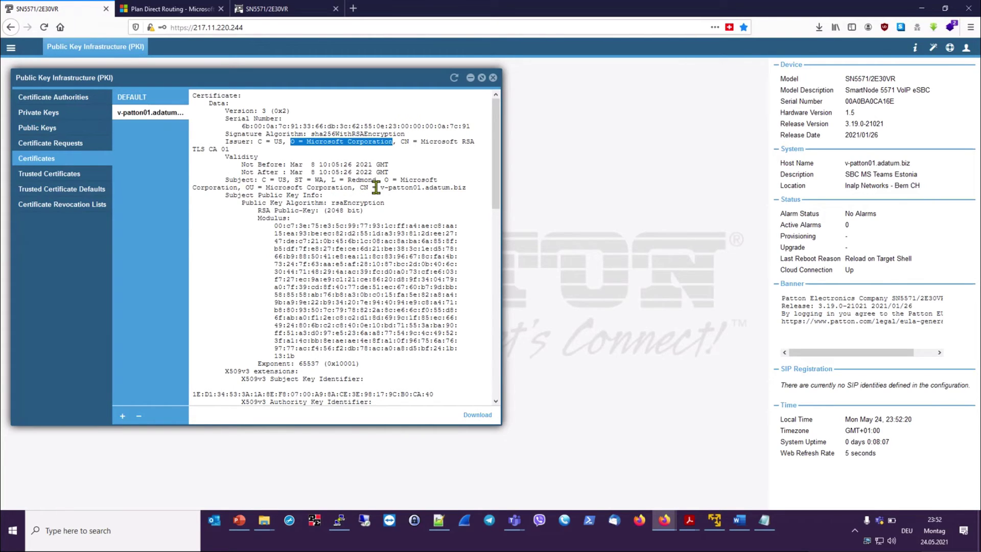
left_click_drag(382, 187, 467, 189)
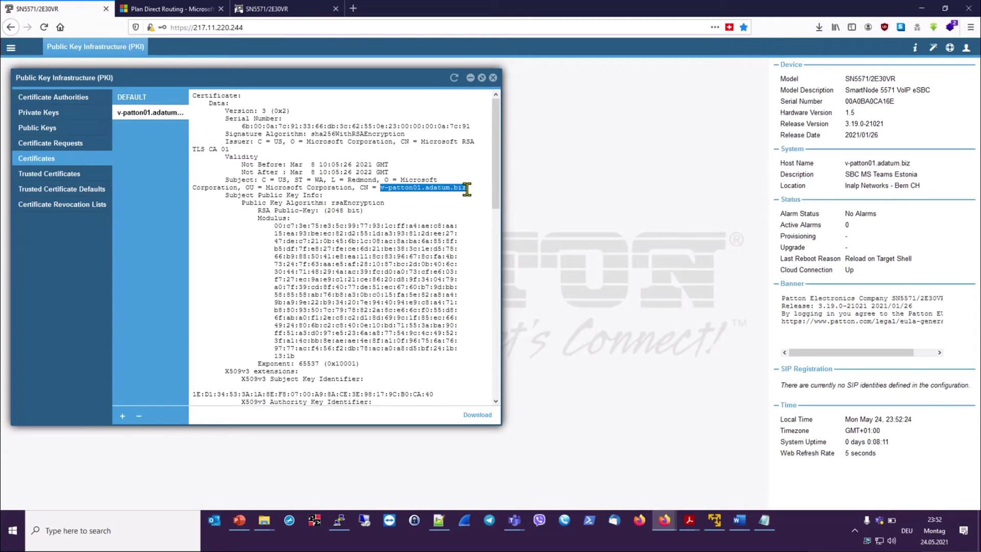
left_click(392, 185)
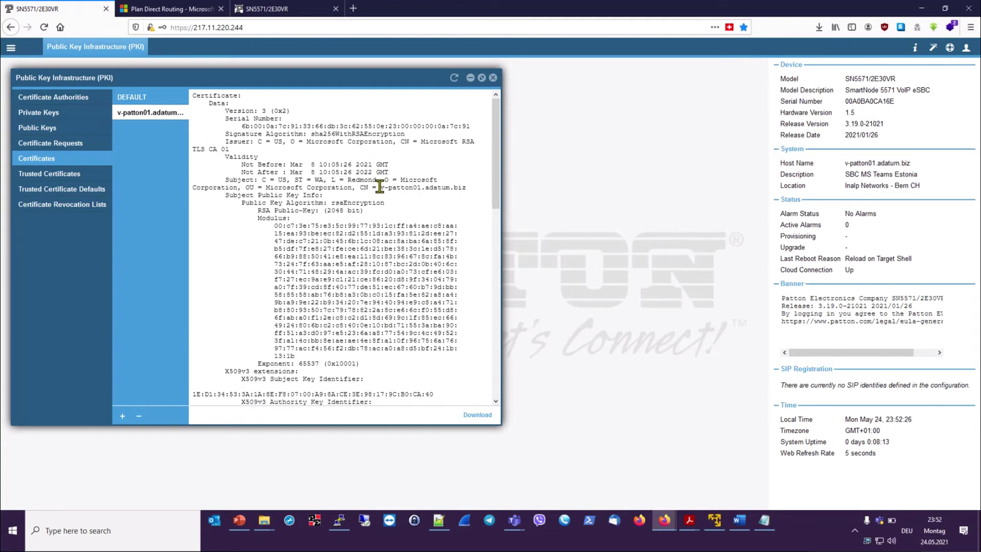
left_click_drag(381, 187, 467, 189)
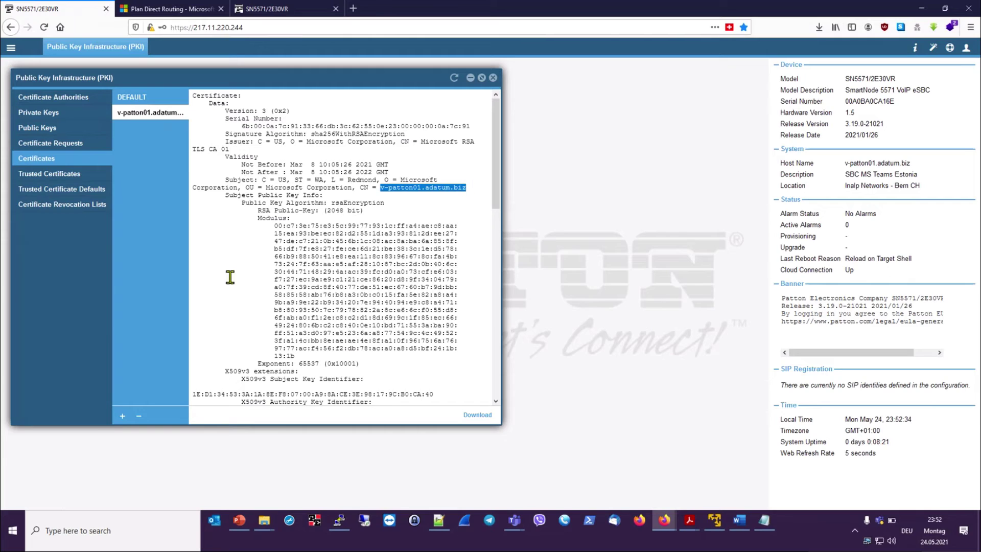
Upload the intermediate certificate CA1.pem (Microsoft RSA TLS CA 01) and view its details.
left_click(123, 416)
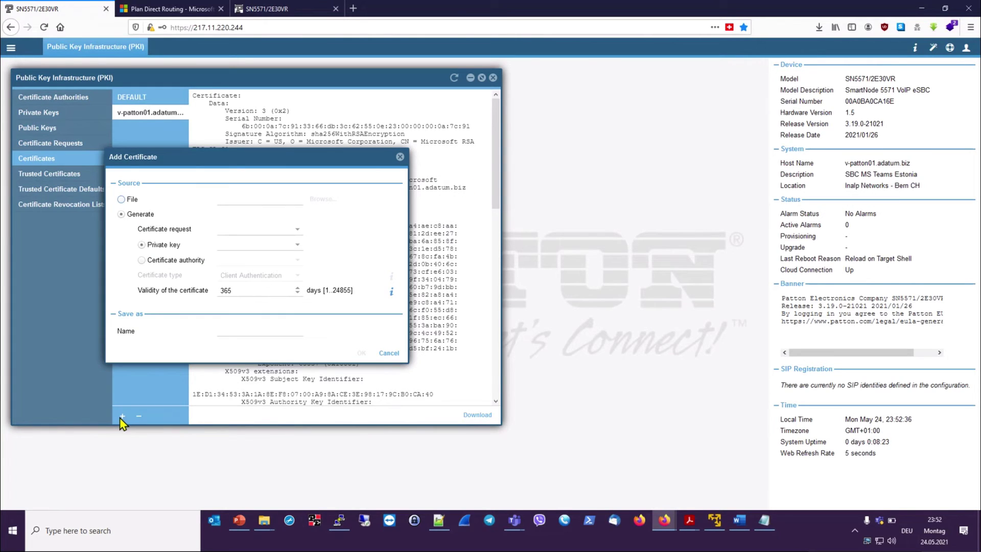
left_click(121, 199)
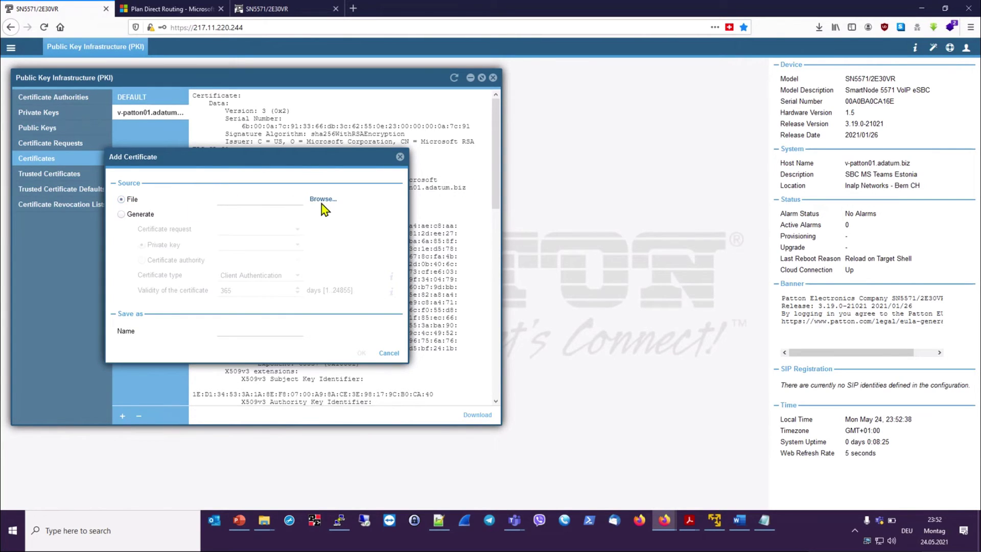
left_click(323, 200)
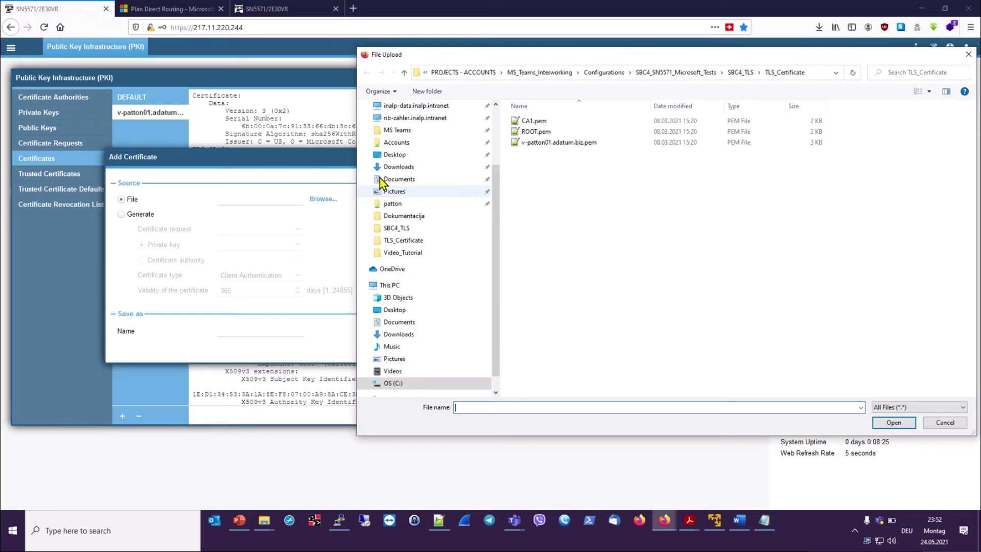
left_click(534, 121)
left_click(894, 422)
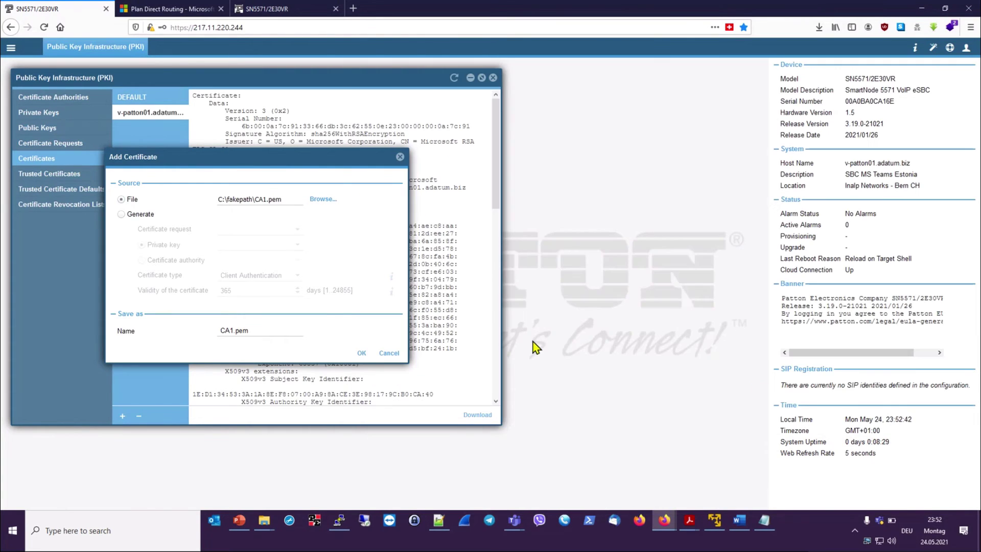
left_click(361, 353)
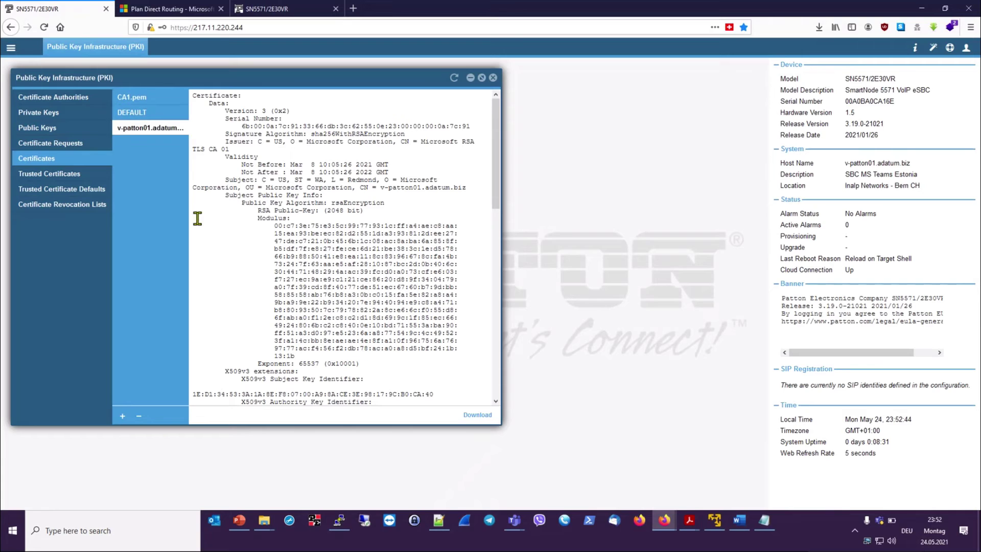
left_click(125, 97)
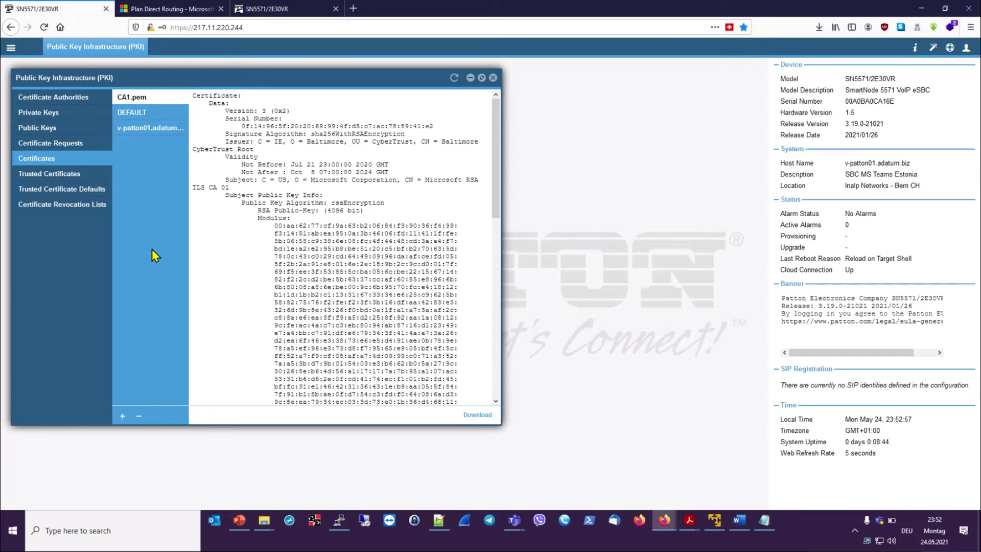
Upload ROOT.pem, the self-signed Baltimore CyberTrust Root, and check its issuer name.
left_click(122, 415)
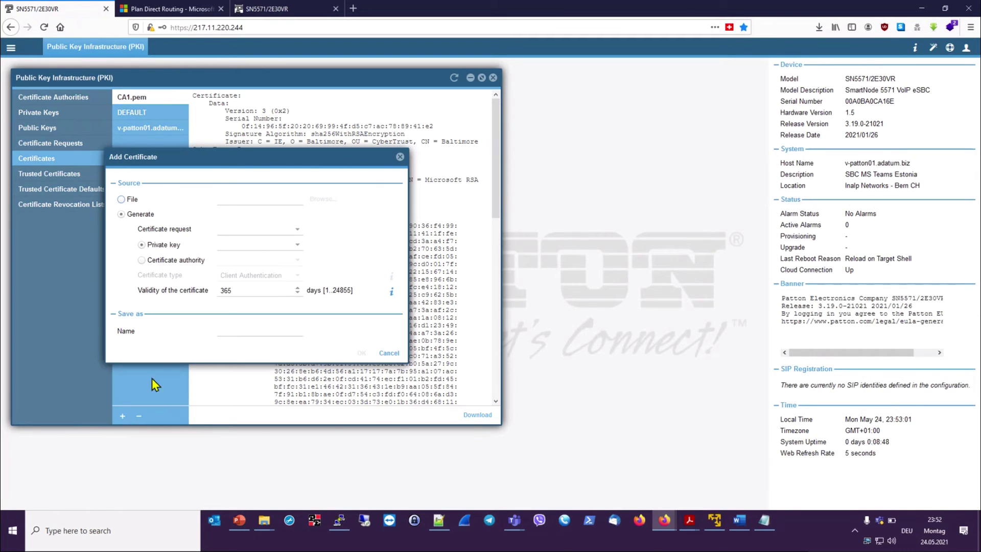
left_click(121, 199)
left_click(331, 199)
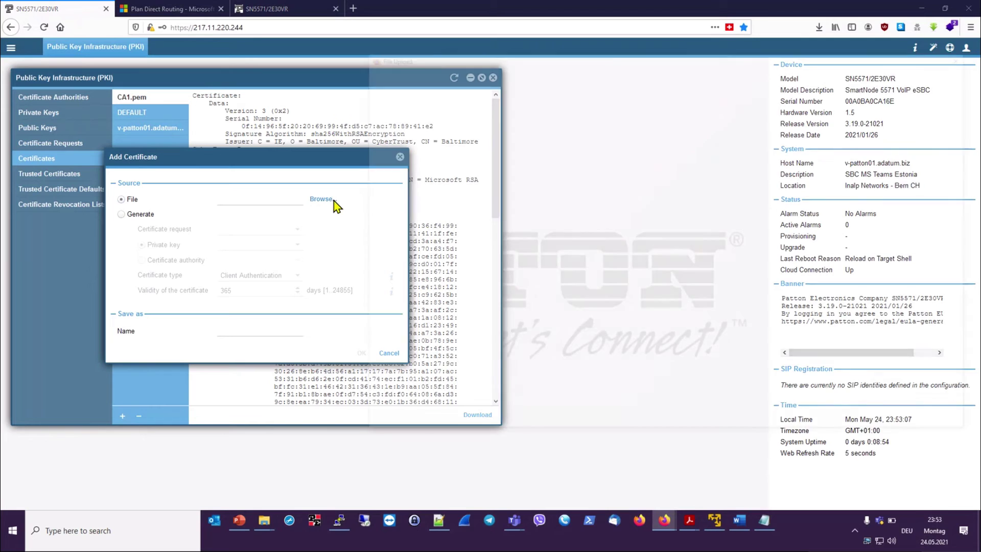
left_click(532, 132)
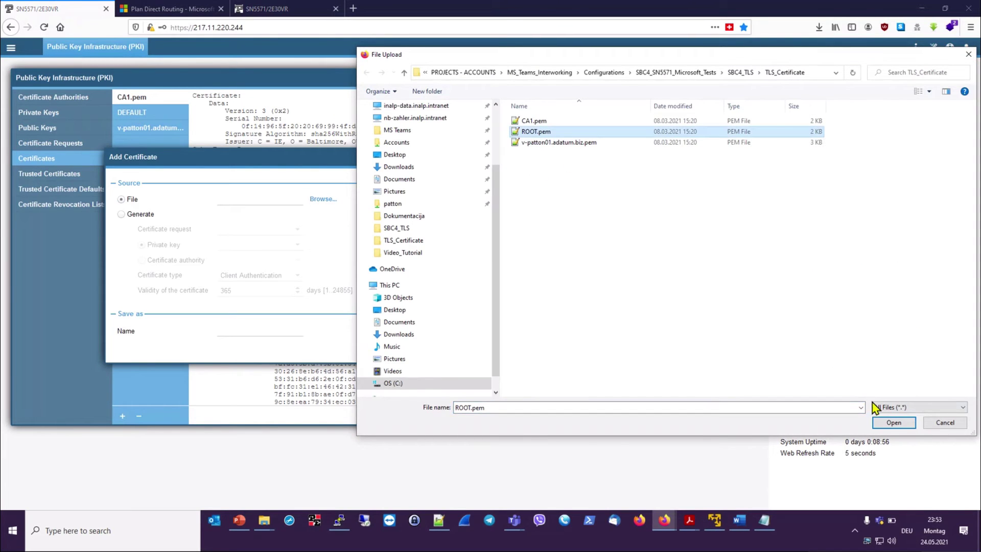
left_click(889, 422)
left_click(362, 352)
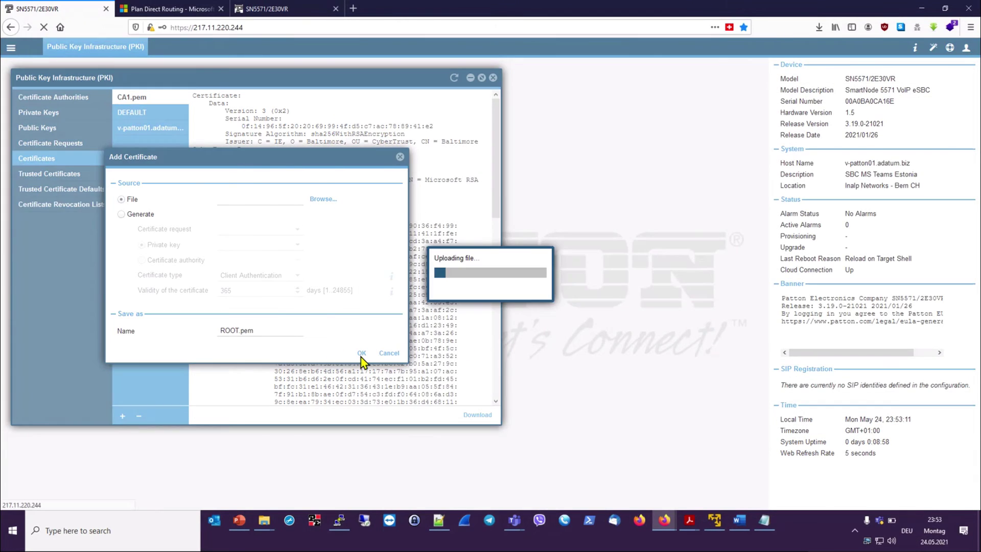
left_click(134, 128)
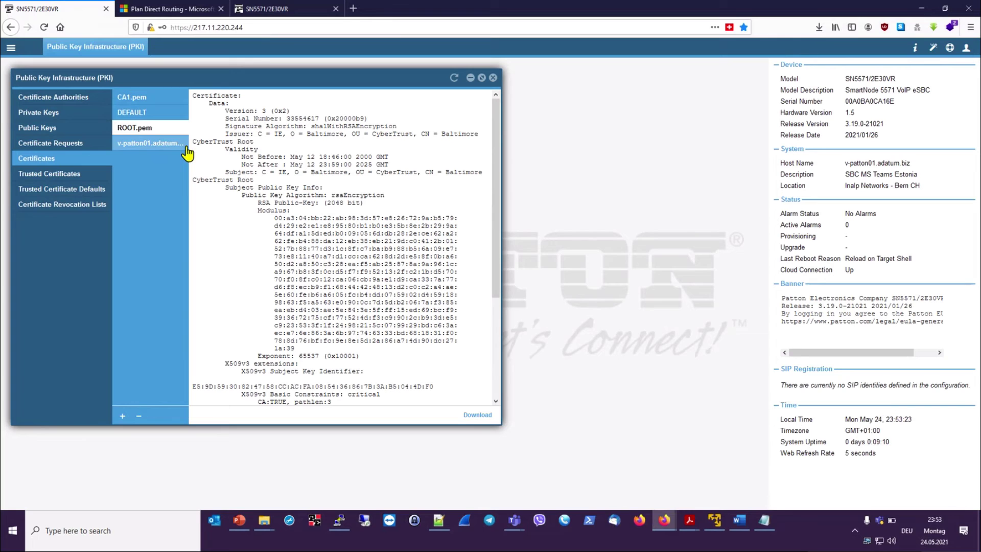
left_click_drag(193, 142, 256, 143)
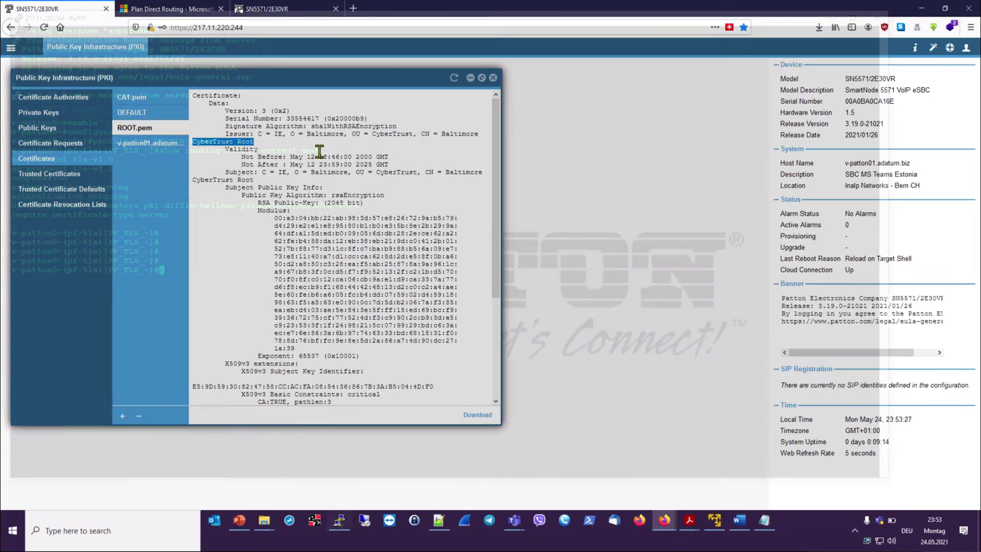
Return to the PuTTY session at the PF_TLS_TEAMS profile prompt, abandoning an own-certificate command.
key("alt+Tab")
key("Up")
key("Return")
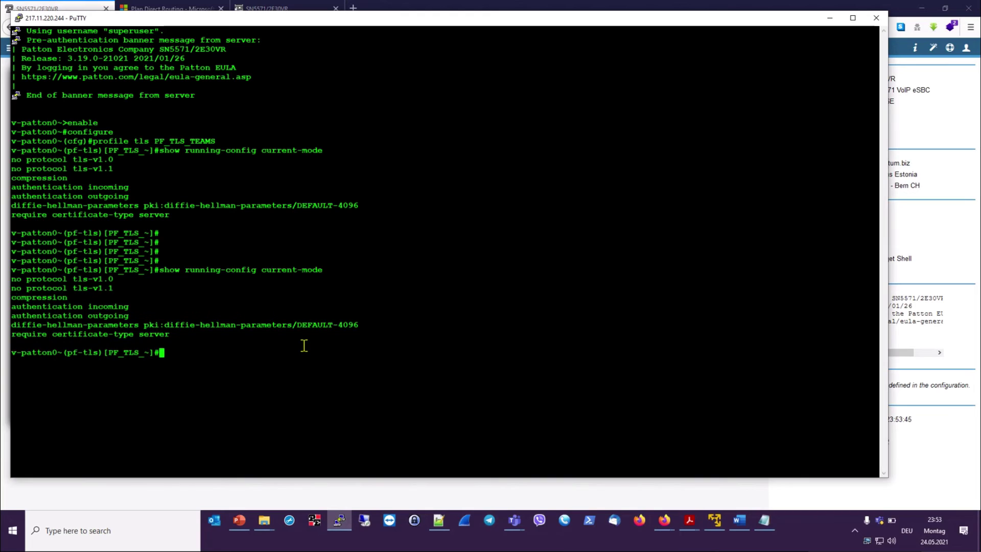
key("Return")
key("Return")
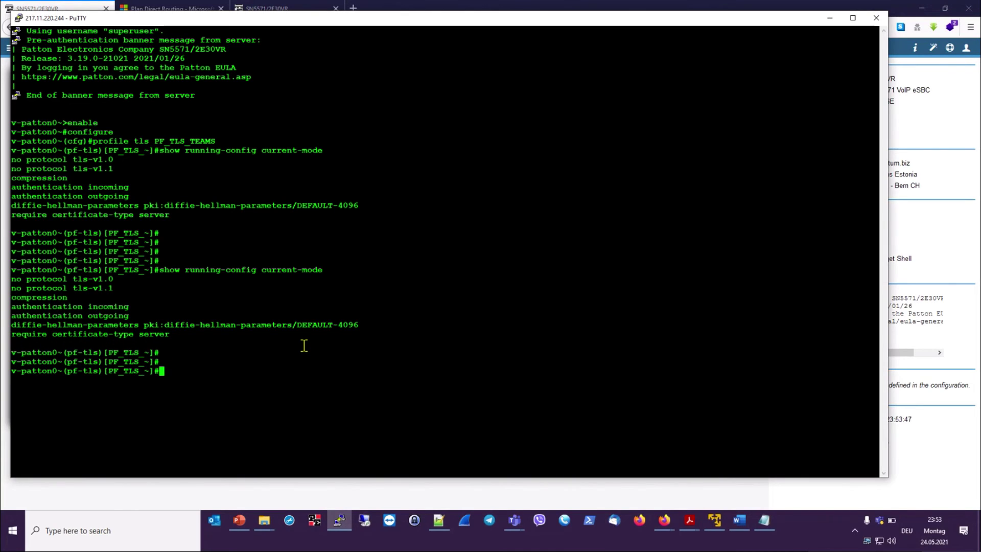
type("own")
key("Tab")
key("BackSpace")
key("BackSpace")
key("BackSpace")
key("BackSpace")
key("BackSpace")
key("BackSpace")
key("BackSpace")
key("BackSpace")
key("BackSpace")
key("BackSpace")
key("BackSpace")
key("BackSpace")
key("BackSpace")
key("BackSpace")
key("BackSpace")
key("BackSpace")
Set private-key pki:private-key/v-patton01.adatum.biz.key and show the profile's running configuration.
type("private-key")
key("Tab")
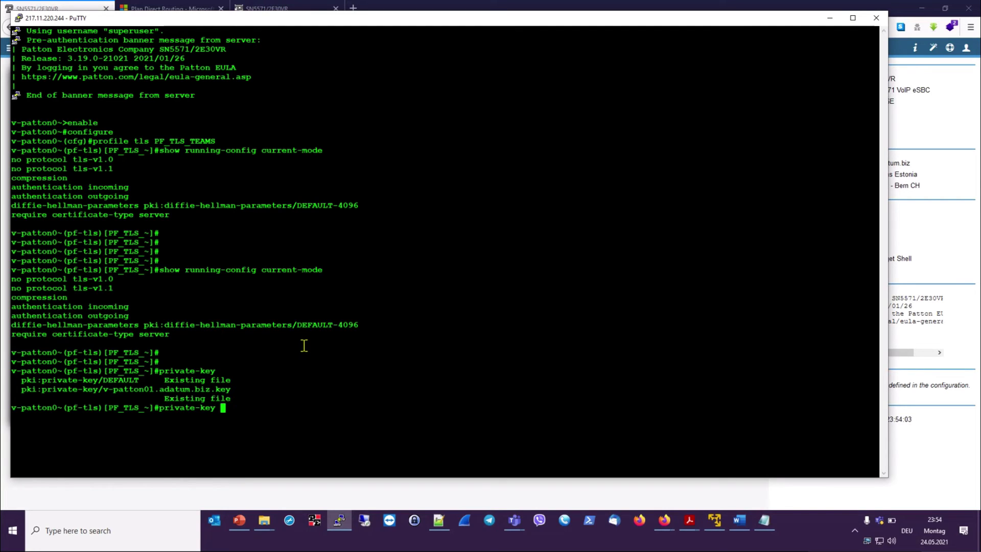
type("pki")
key("Tab")
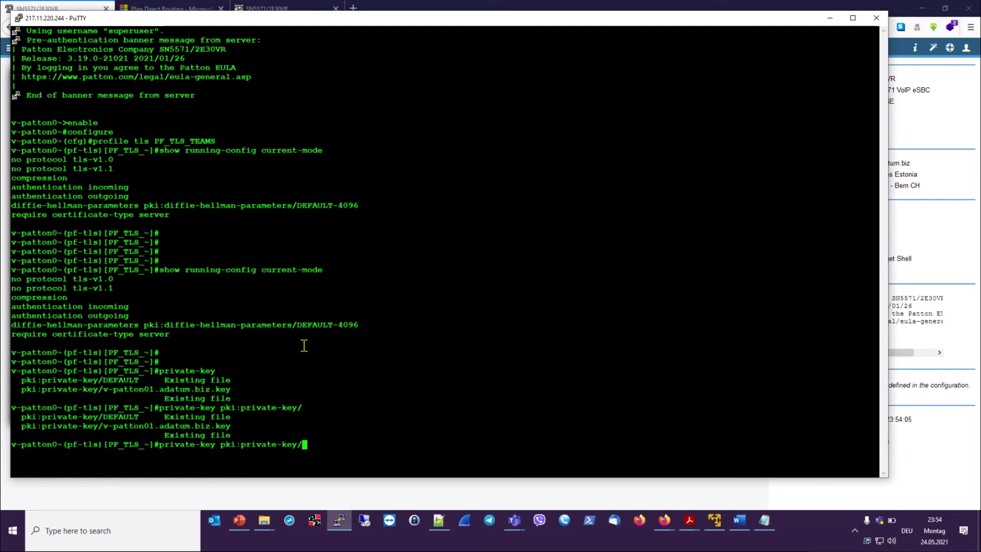
type("v")
key("Tab")
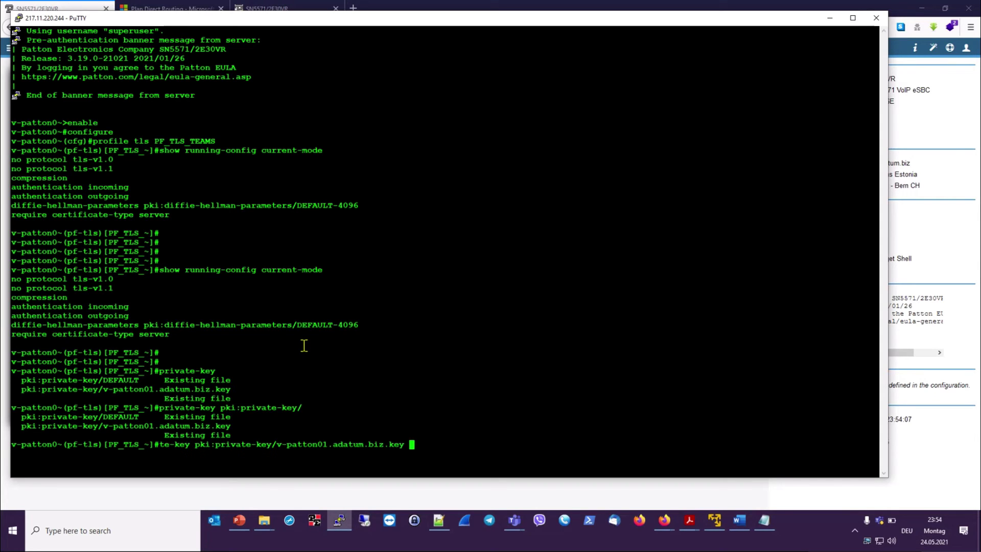
key("Return")
key("Up")
key("Up")
key("Return")
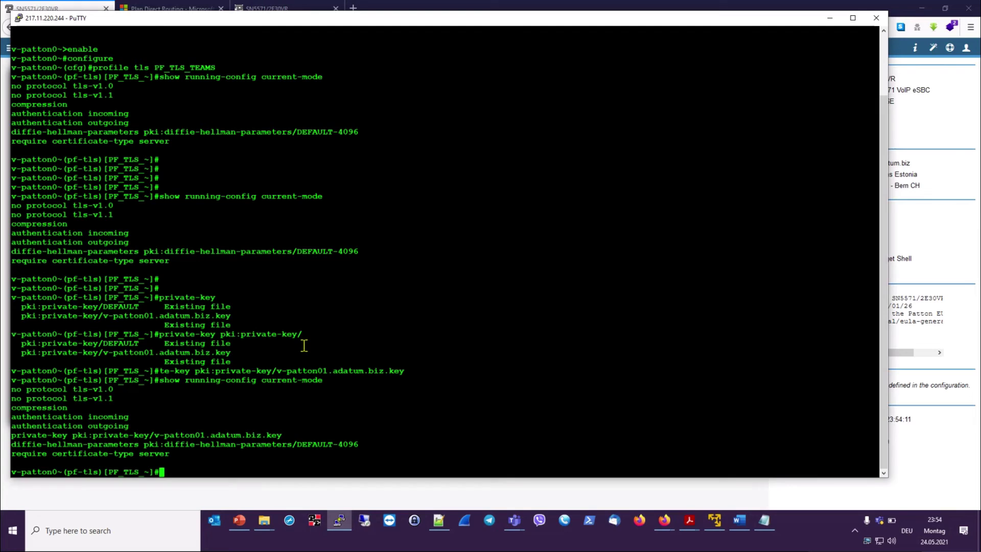
Add own-certificate pki:certificate/v-patton01.adatum.biz.pem to the TLS profile.
type("own")
key("Tab")
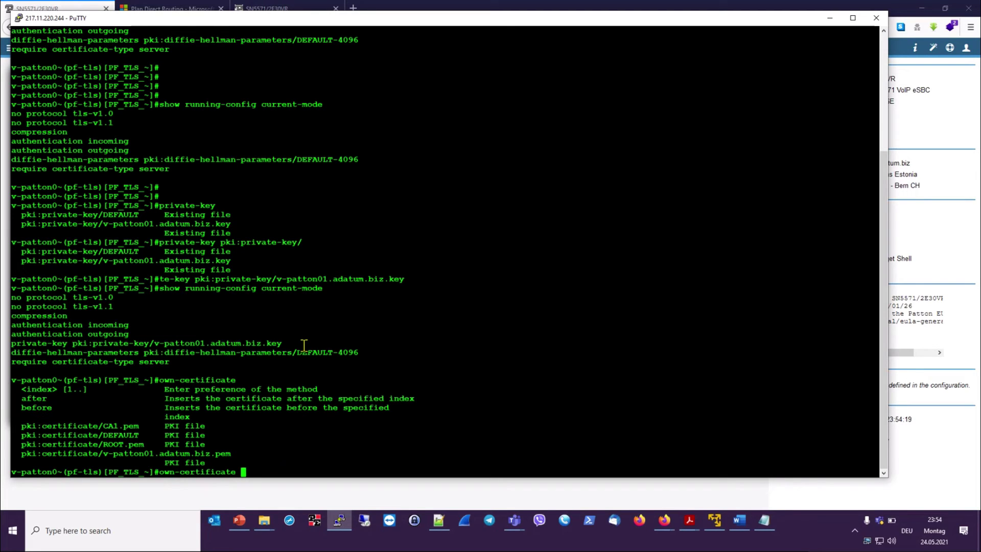
type("pki:certificate/")
key("Tab")
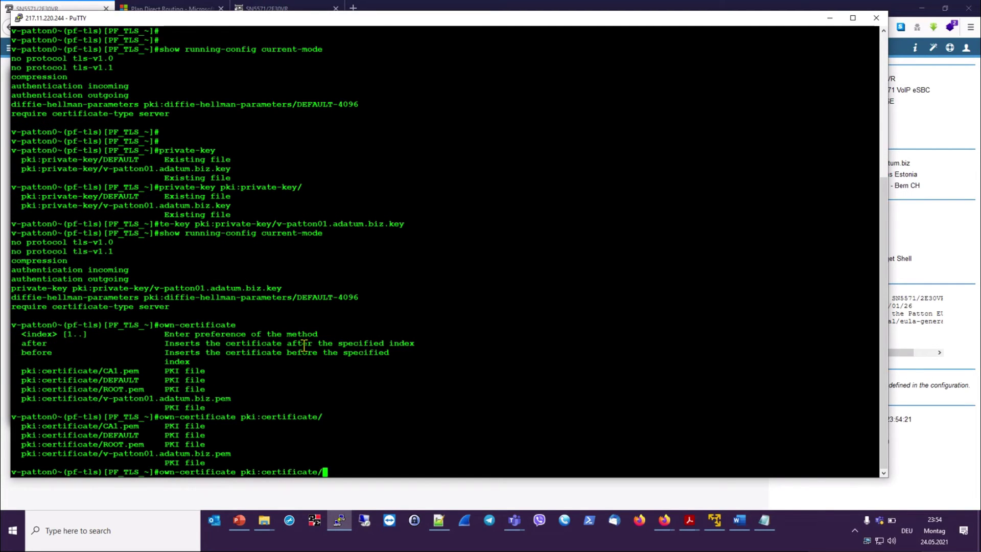
type("v")
key("Tab")
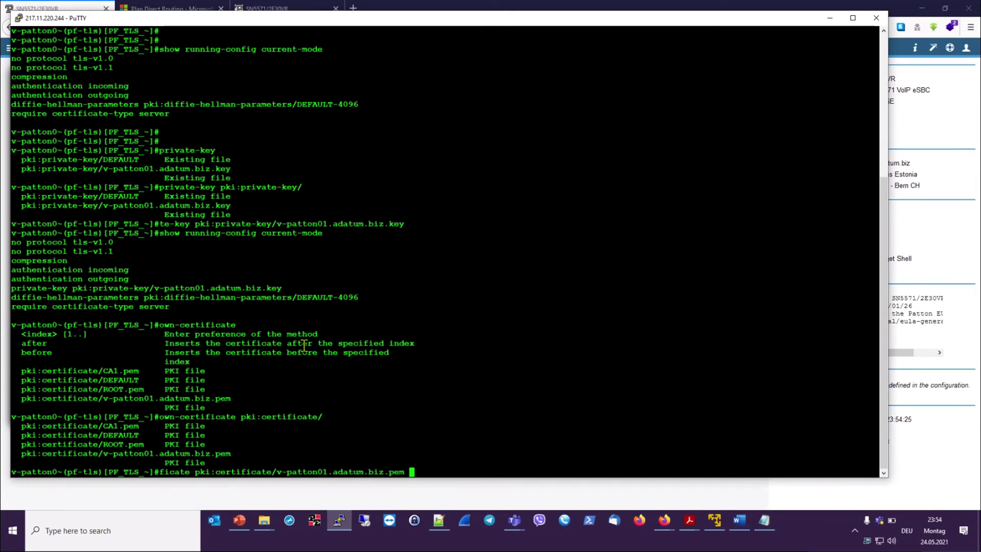
key("Return")
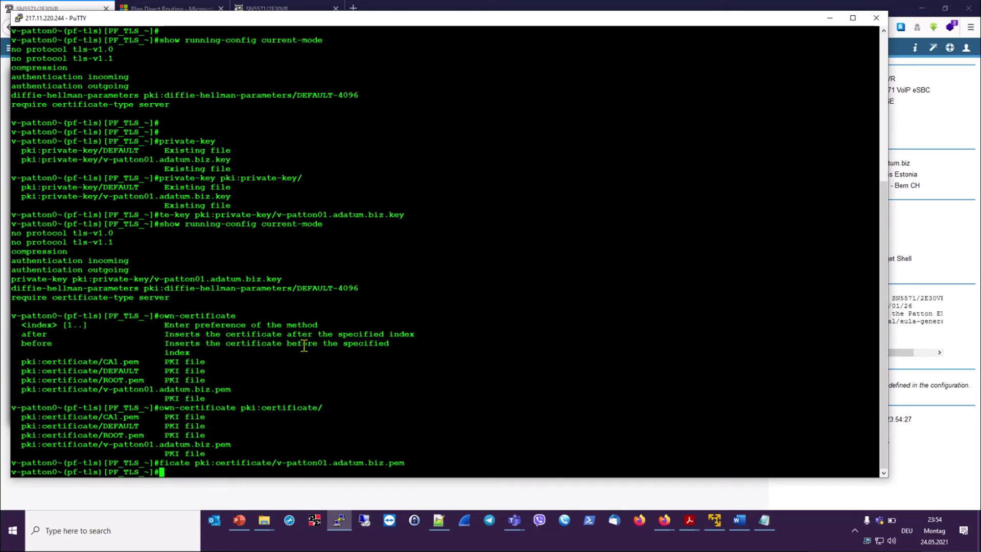
Add CA1.pem and ROOT.pem as further own certificates in the chain.
key("Up")
key("BackSpace")
key("BackSpace")
key("BackSpace")
key("BackSpace")
key("BackSpace")
key("BackSpace")
key("BackSpace")
key("BackSpace")
key("BackSpace")
key("BackSpace")
key("BackSpace")
key("BackSpace")
key("BackSpace")
key("BackSpace")
key("BackSpace")
key("BackSpace")
key("BackSpace")
key("BackSpace")
key("BackSpace")
key("BackSpace")
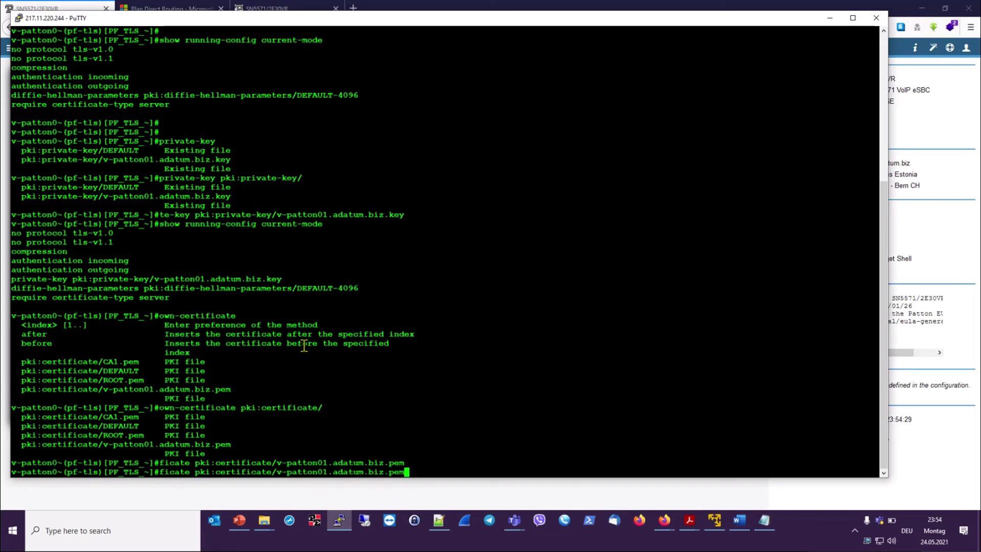
key("BackSpace")
key("BackSpace")
key("BackSpace")
key("BackSpace")
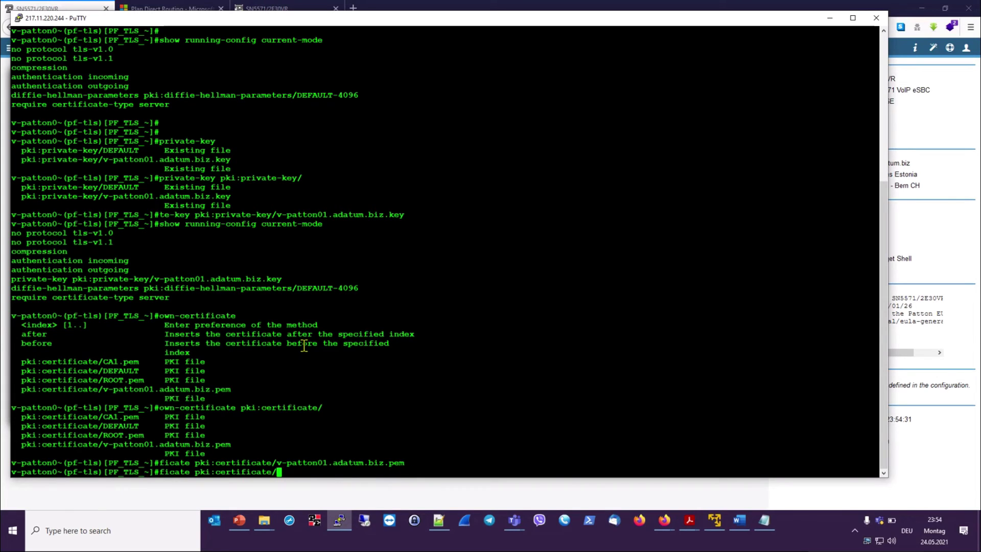
type("CA")
key("Tab")
key("Return")
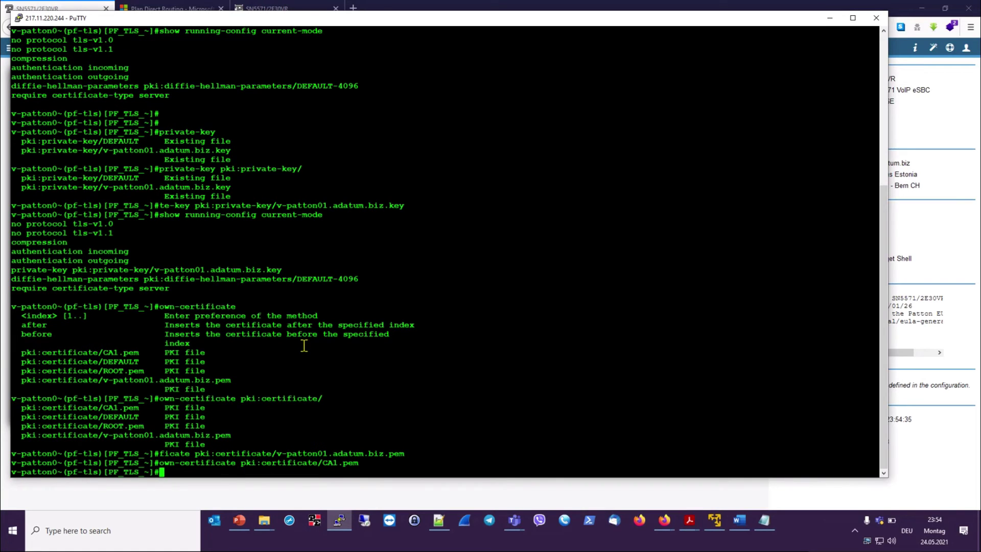
key("Up")
key("BackSpace")
key("BackSpace")
key("BackSpace")
key("BackSpace")
key("BackSpace")
key("BackSpace")
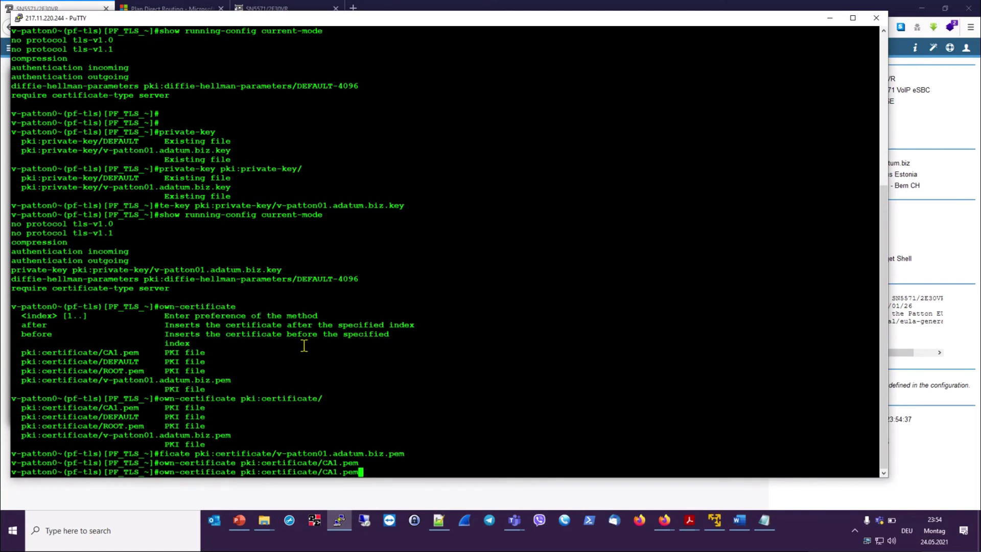
key("BackSpace")
type("R")
key("Tab")
key("Return")
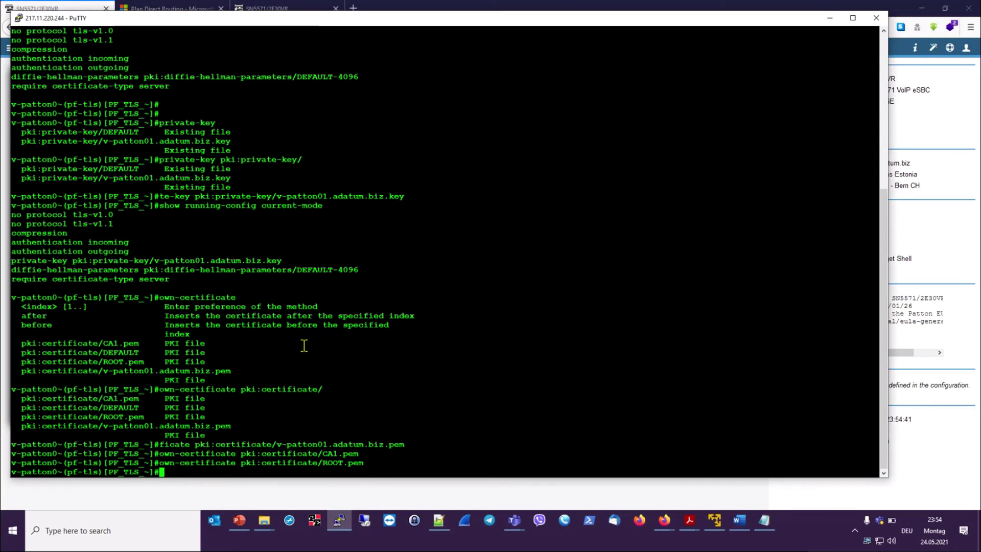
Try saving with 'save', then enter 'copy running-config startup-config' after it's rejected.
type("save")
key("Return")
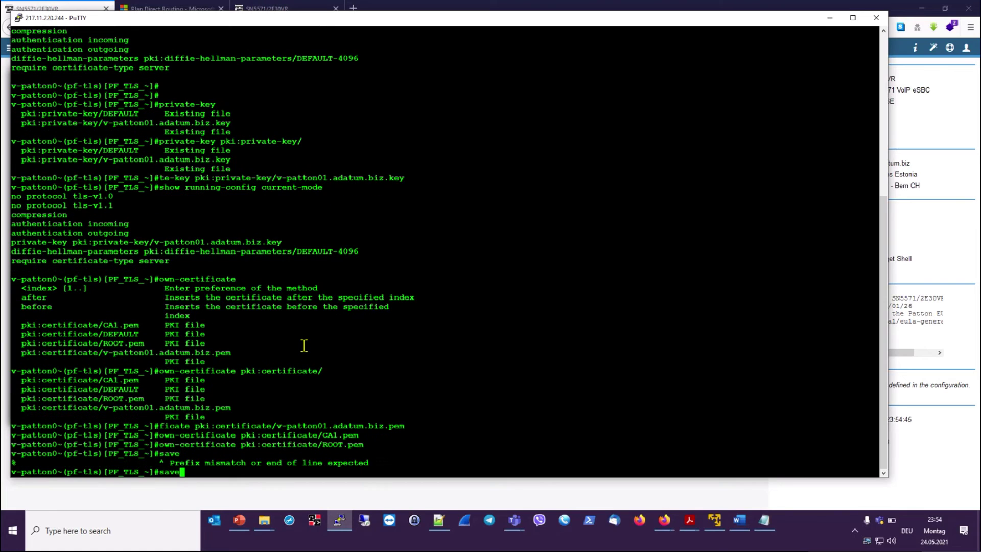
key("BackSpace")
key("BackSpace")
key("BackSpace")
key("BackSpace")
type("copy running-config startup-config")
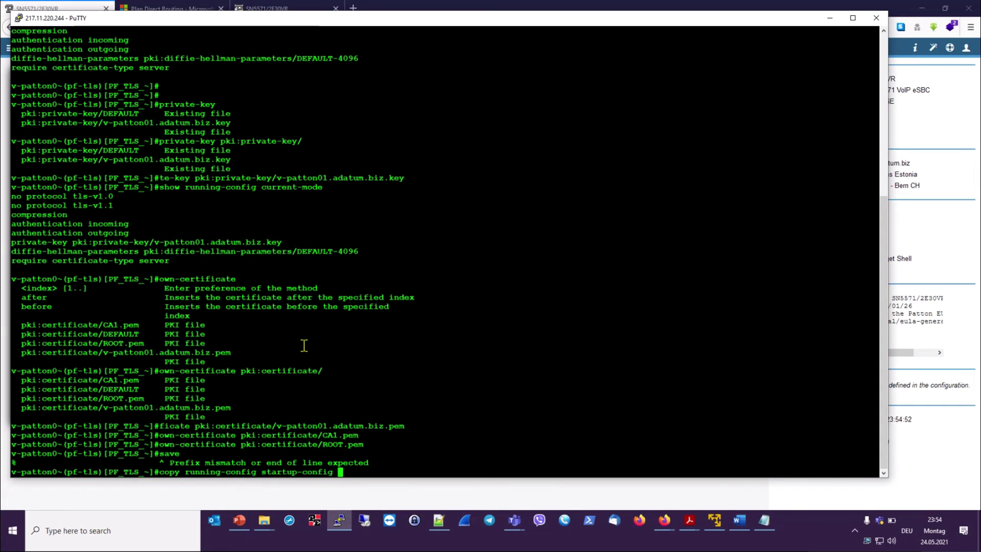
Copy running-config to startup-config and verify PF_TLS_TEAMS lists own certificates 1–3.
key("Return")
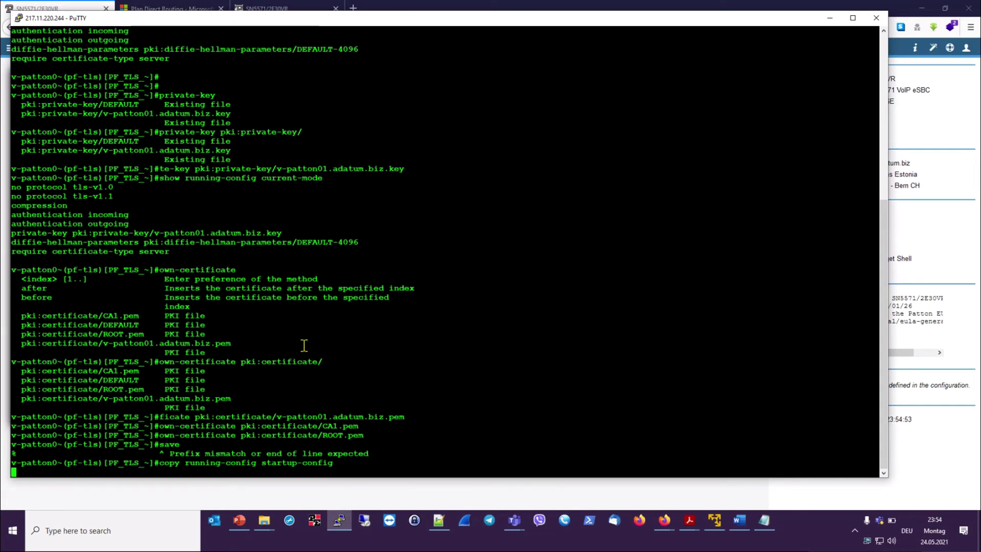
key("Return")
key("Return")
key("Return")
key("Return")
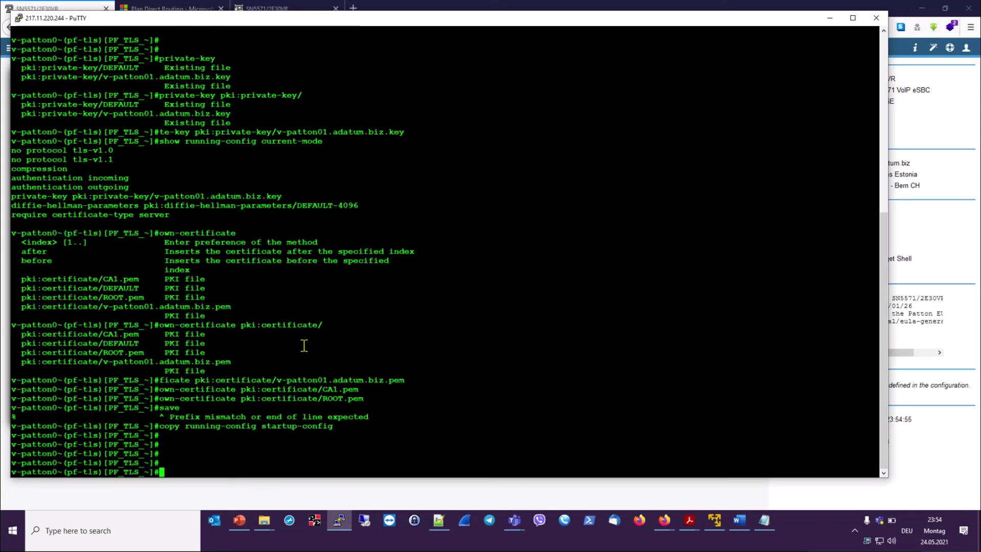
key("Up")
key("Up")
key("Up")
key("Up")
key("Up")
key("Up")
key("Return")
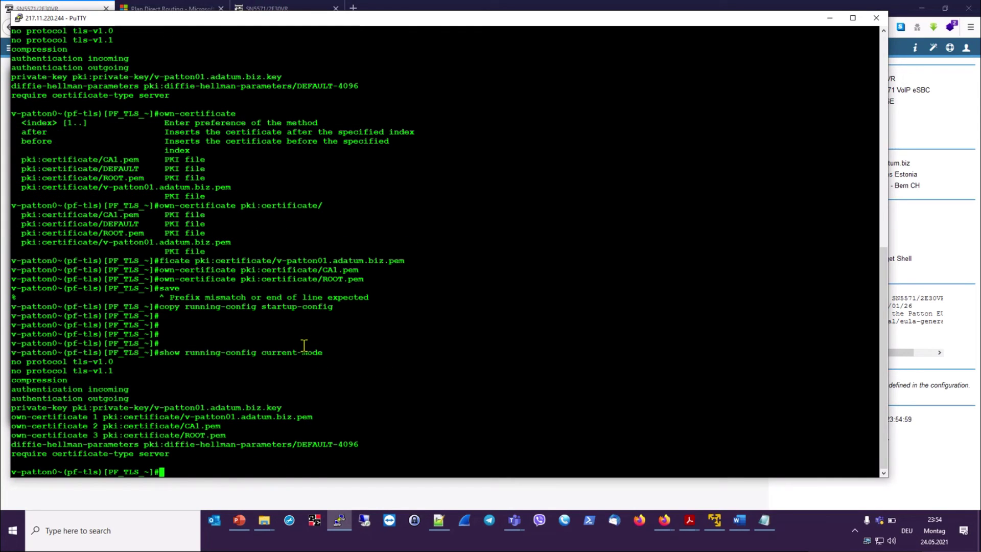
type("context sip-gateway ")
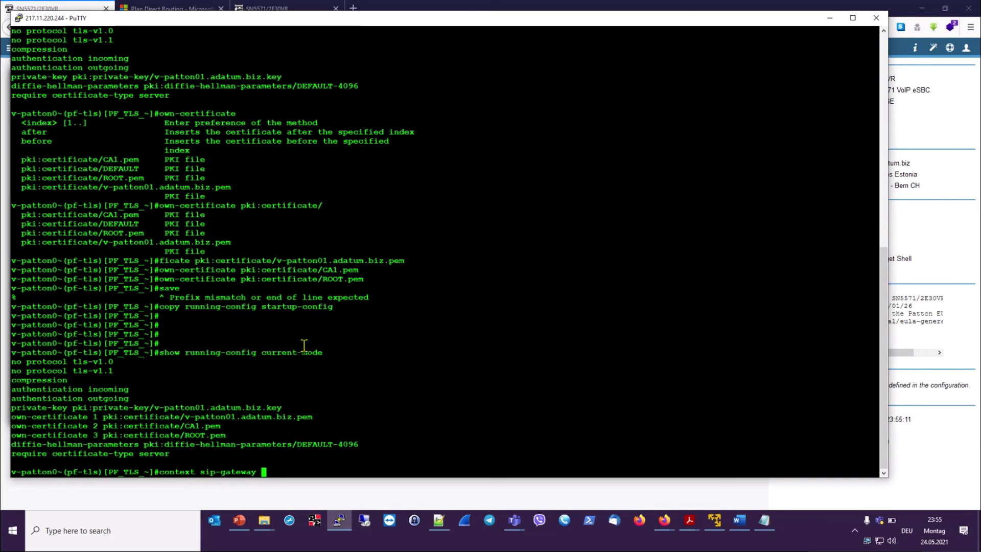
type("GW_")
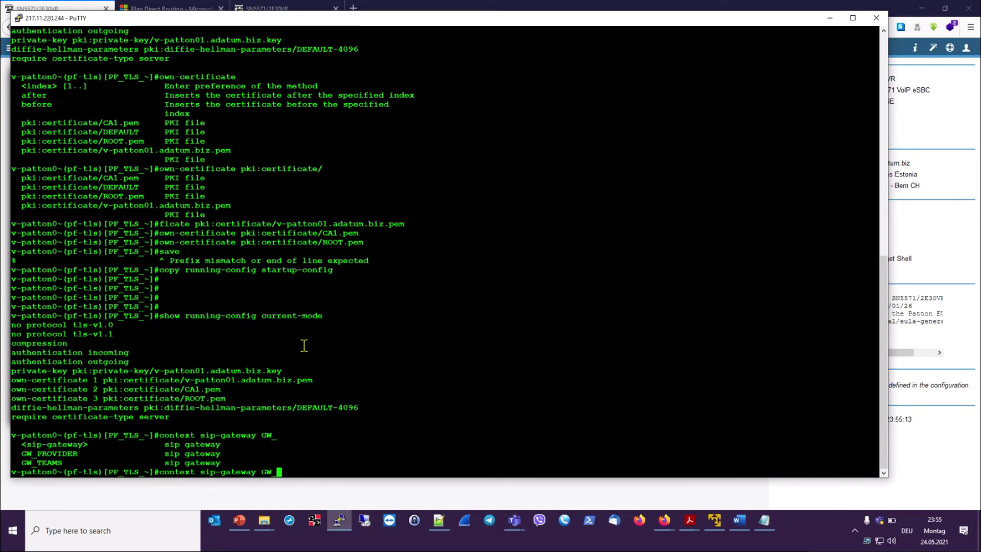
type("?T")
Enter the GW_TEAMS sip-gateway context and display its settings, showing TLS on port 5061.
key("Tab")
key("Return")
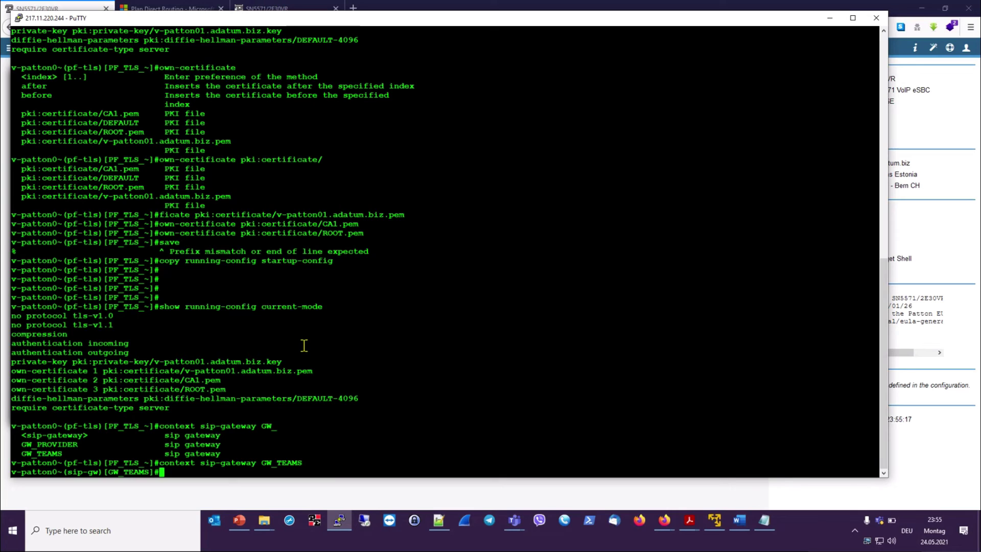
key("Up")
key("Up")
key("Return")
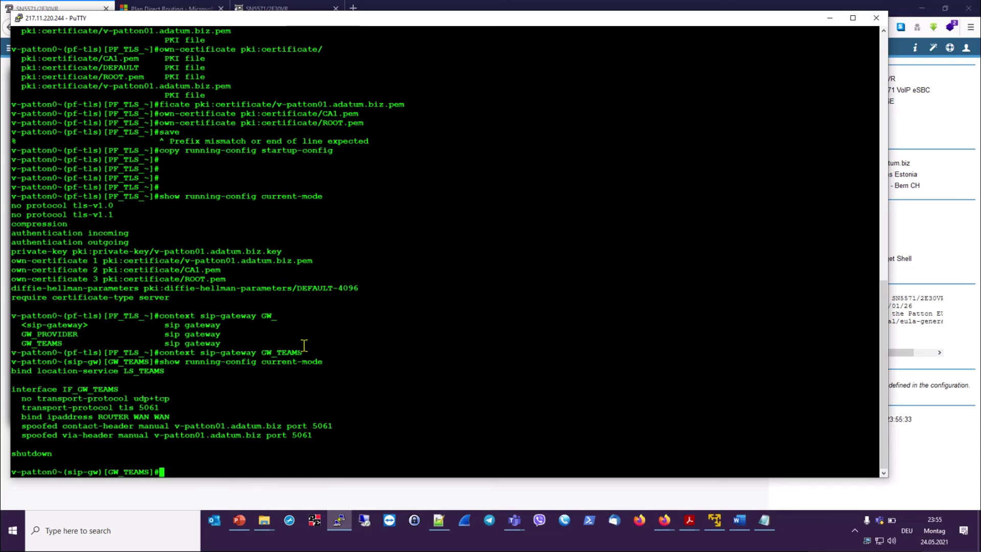
Apply 'use profile tls PF_TLS_TEAMS' to GW_TEAMS and verify it with 'show running-config current-mode'.
type("use profile")
key("question")
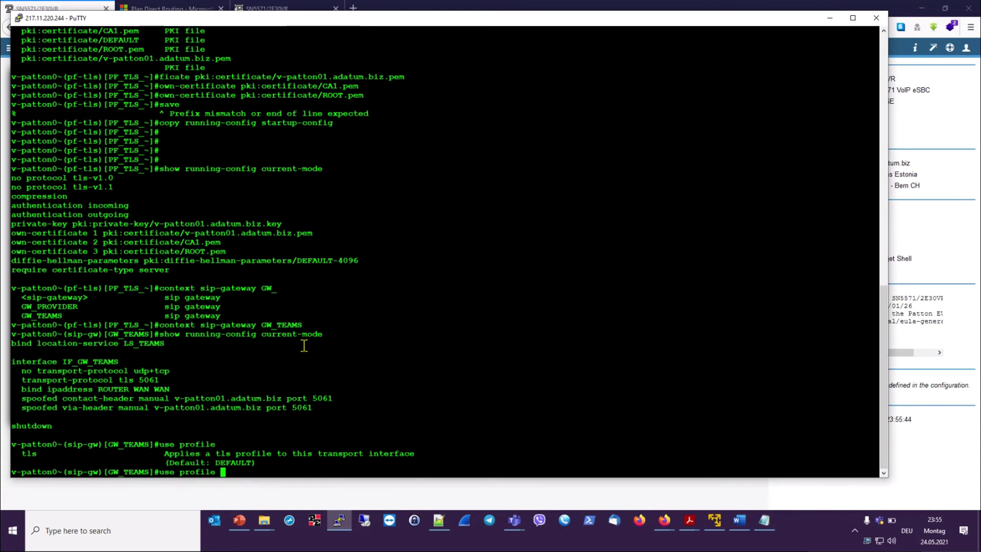
type("tls PF_TLS_TEAMS")
key("Return")
key("Up")
key("Up")
key("Return")
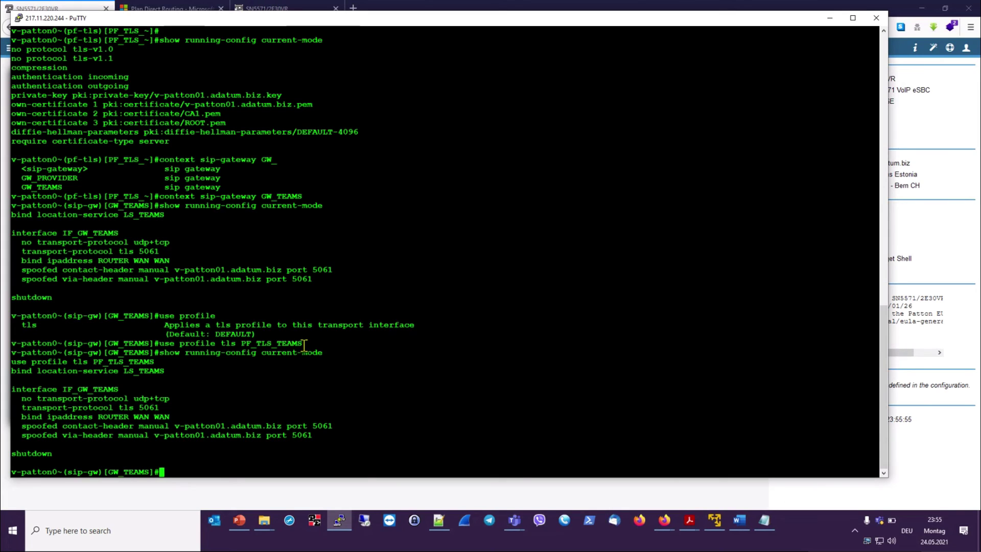
key("Return")
key("Return")
key("Return")
key("Return")
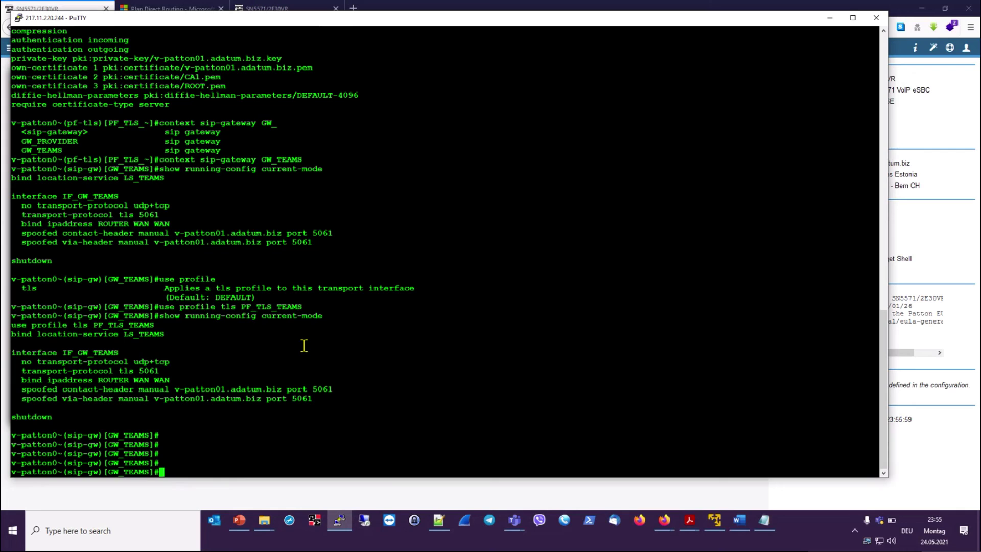
Enable 'debug all-sip full-detail' and bring GW_TEAMS up with 'no shutdown'.
type("debug all-sip full-detail")
key("Return")
key("Return")
key("Return")
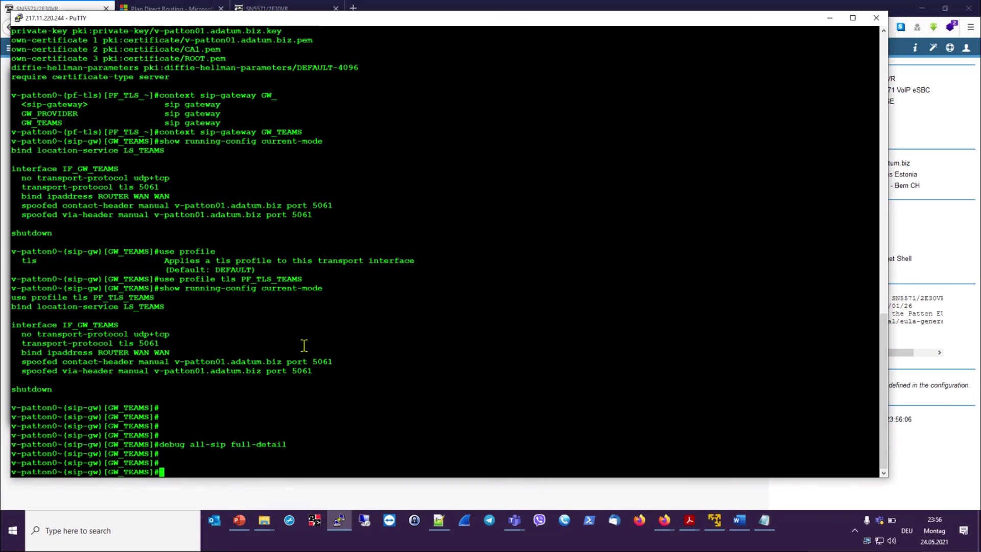
key("Return")
type("no s")
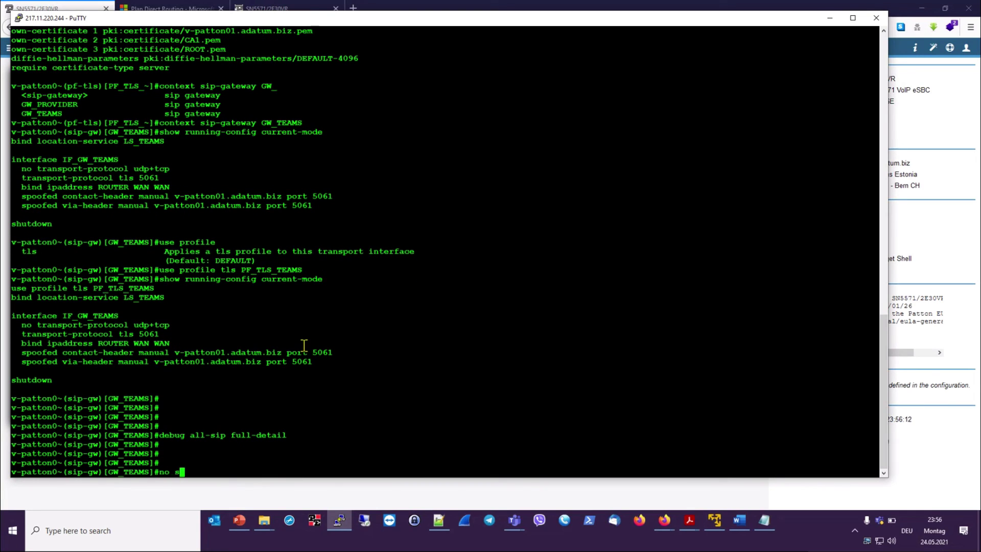
type("hutdown")
key("Return")
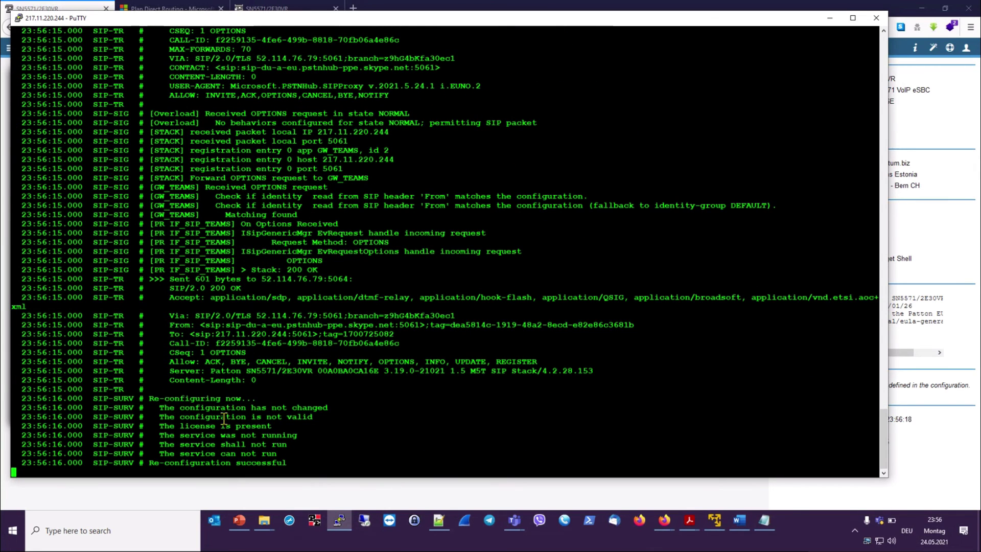
Suspend the trace and highlight the Microsoft SIP host name and its resolved address 52.114.76.79.
type("toggle trace")
key("Return")
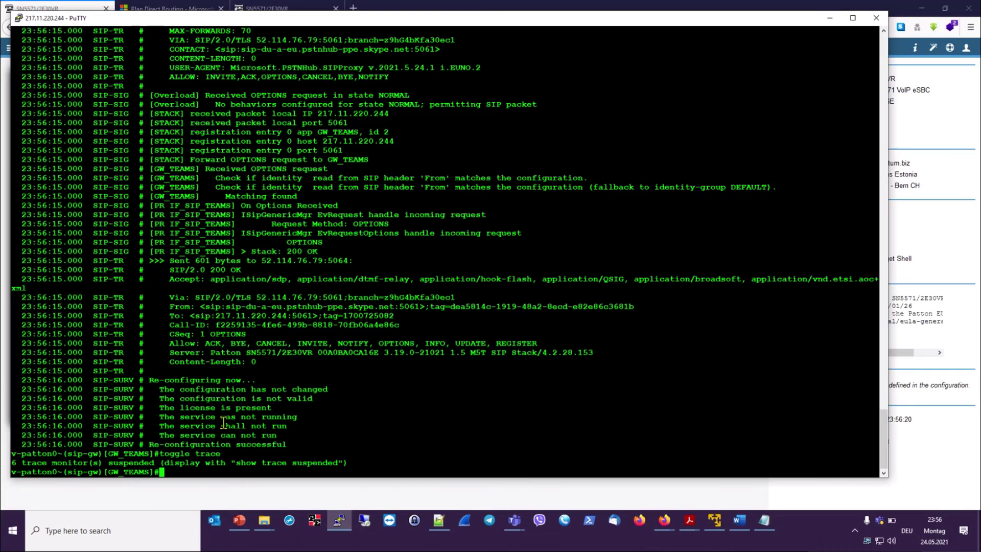
scroll(224, 422, "up", 20)
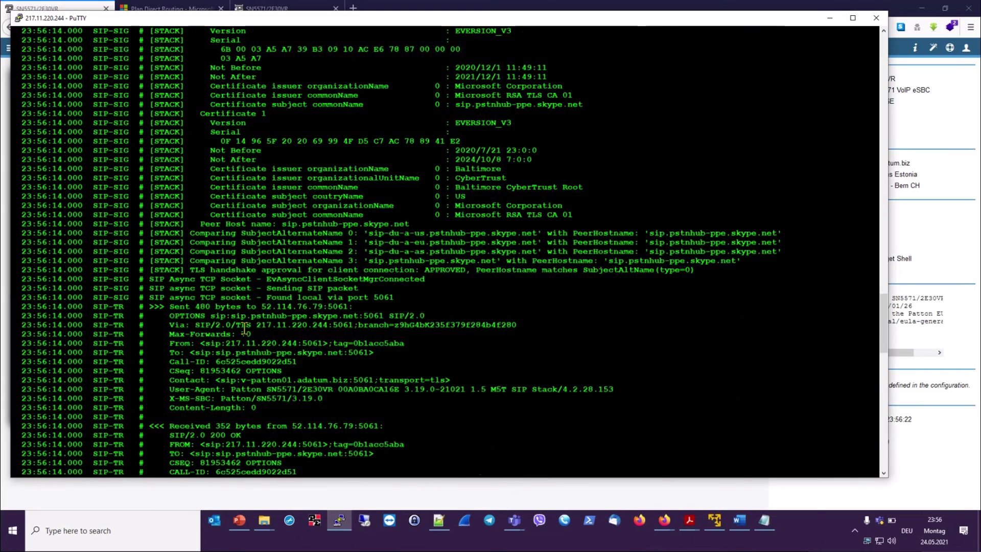
scroll(245, 328, "up", 20)
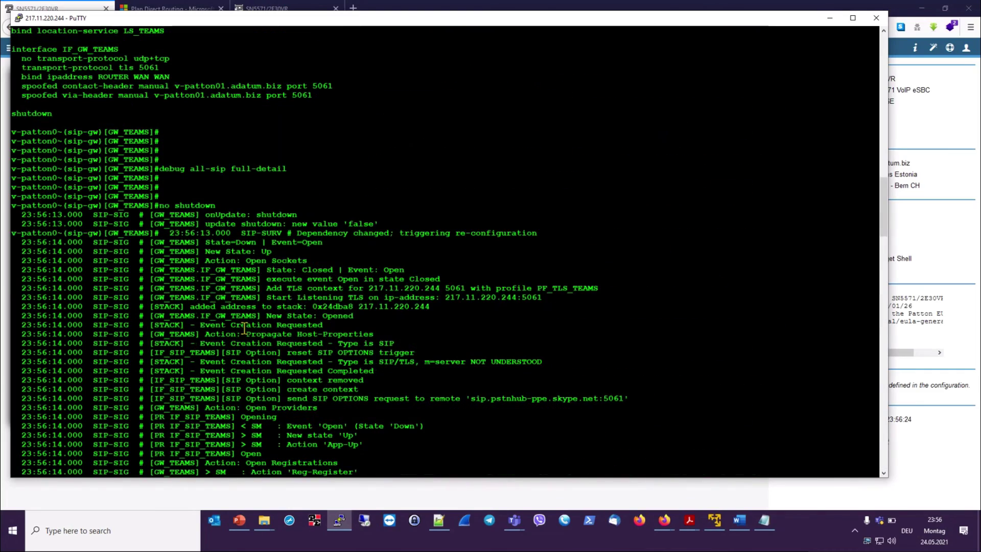
scroll(204, 225, "down", 8)
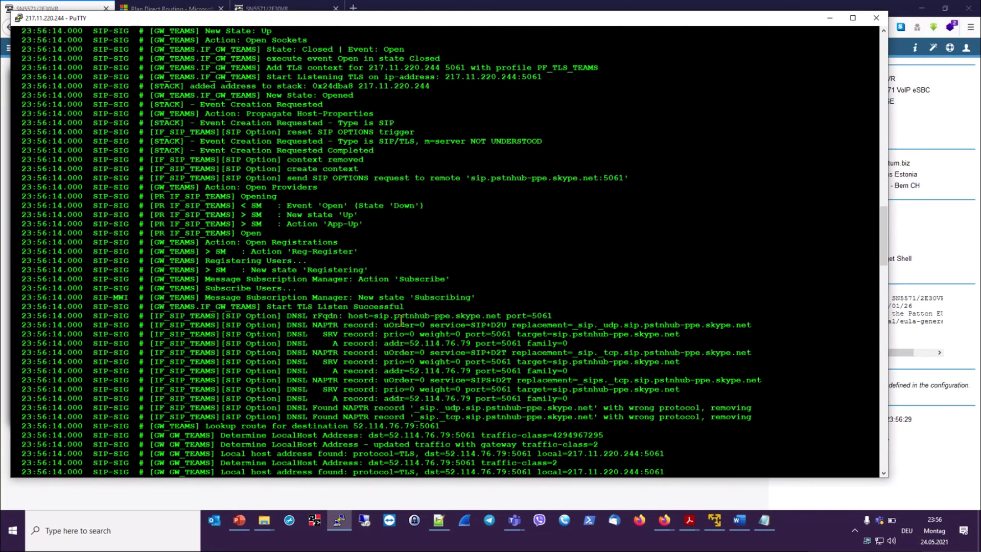
left_click_drag(375, 317, 500, 316)
left_click_drag(410, 343, 471, 342)
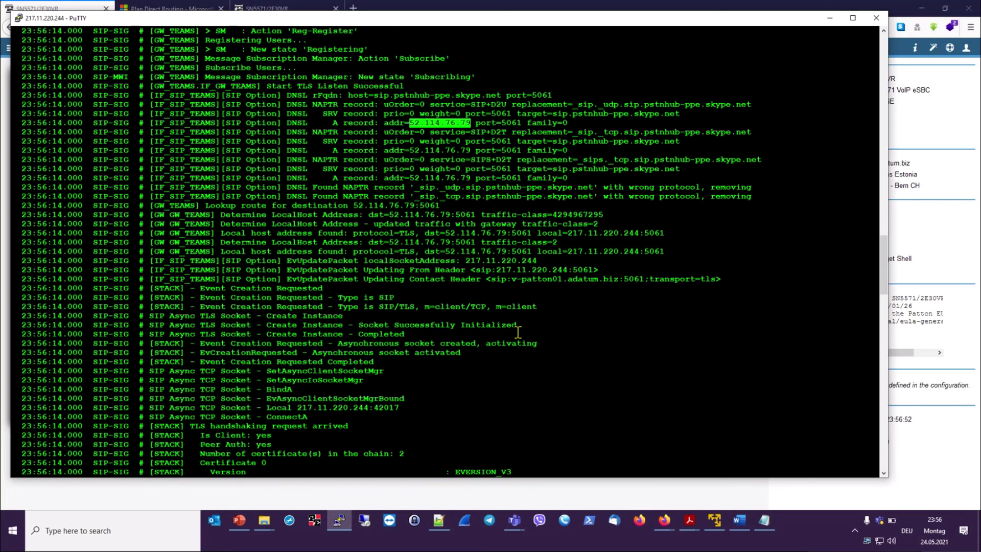
Highlight the TLS handshake approval line and the outgoing 'Sent 480 bytes' line.
scroll(517, 332, "down", 8)
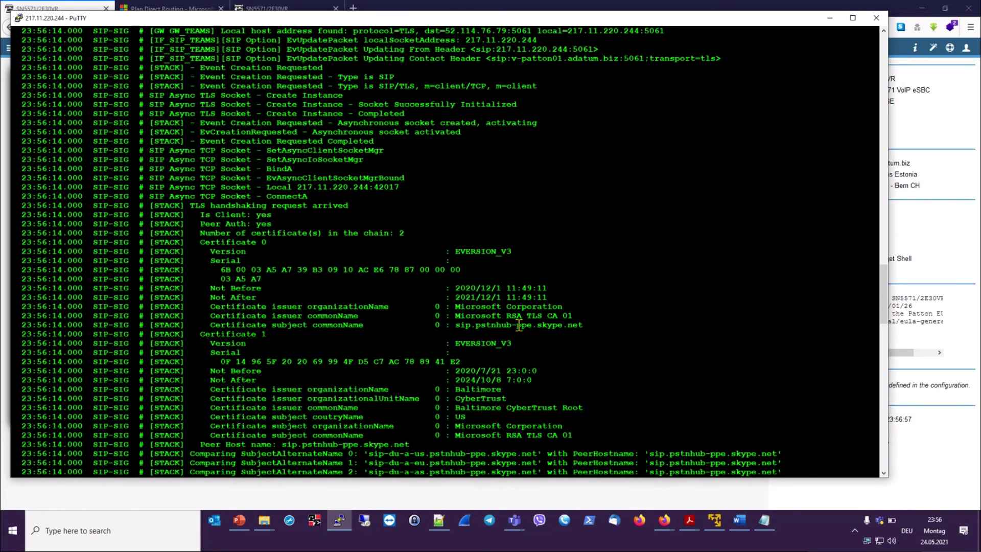
scroll(518, 325, "down", 8)
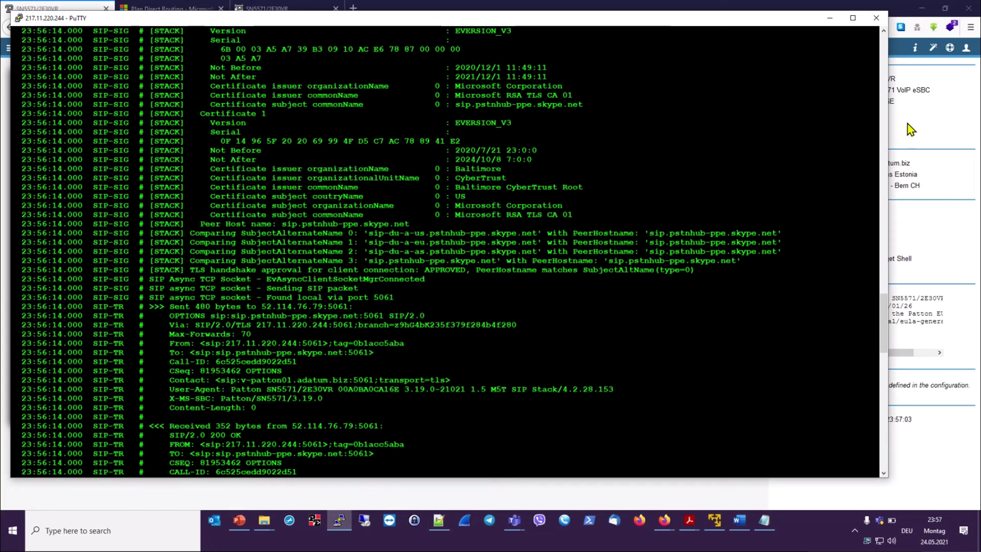
left_click(883, 31)
left_click(884, 31)
left_click(883, 30)
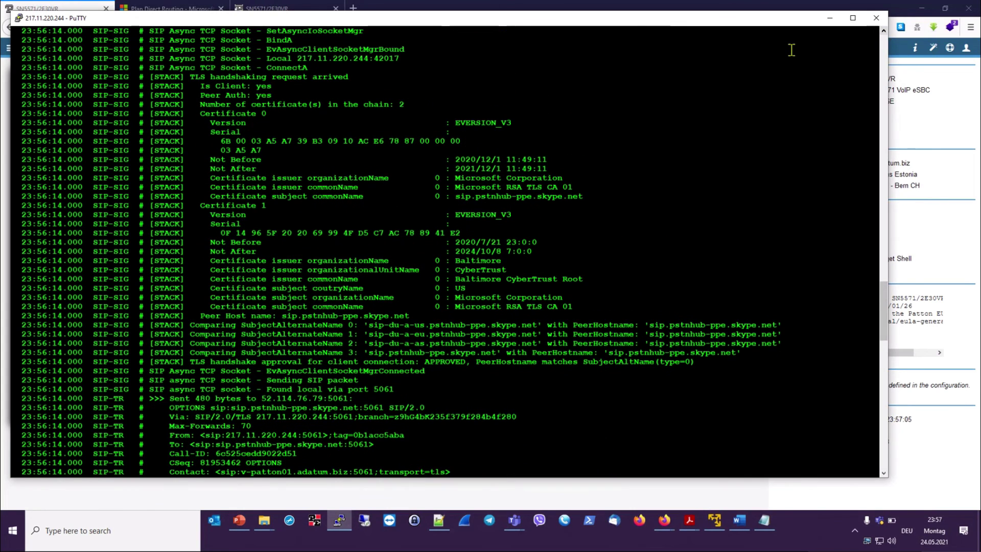
left_click_drag(190, 361, 667, 362)
left_click_drag(170, 398, 348, 398)
Highlight SIP/2.0/TLS on the outgoing OPTIONS request and its 200 OK response.
scroll(188, 199, "down", 8)
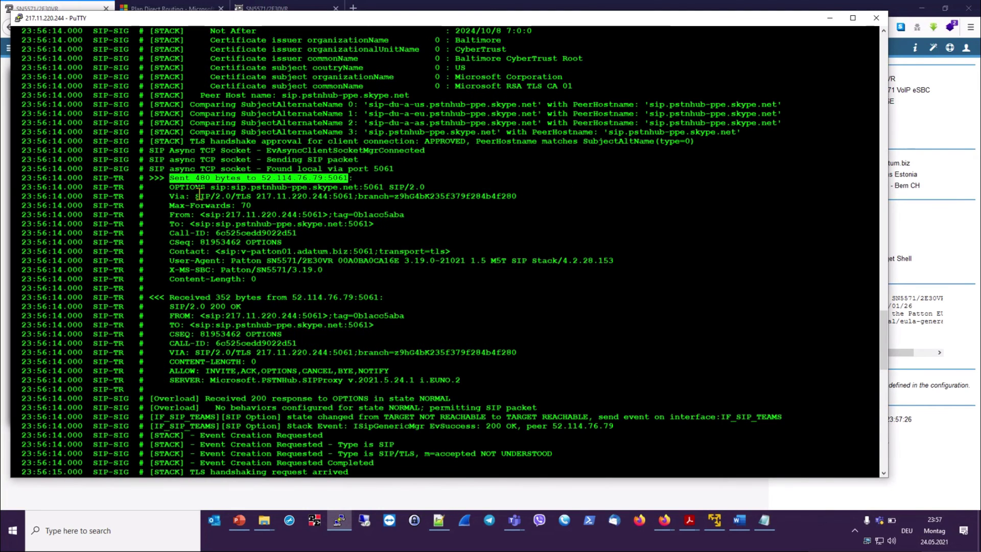
left_click(196, 196)
left_click_drag(196, 197, 255, 197)
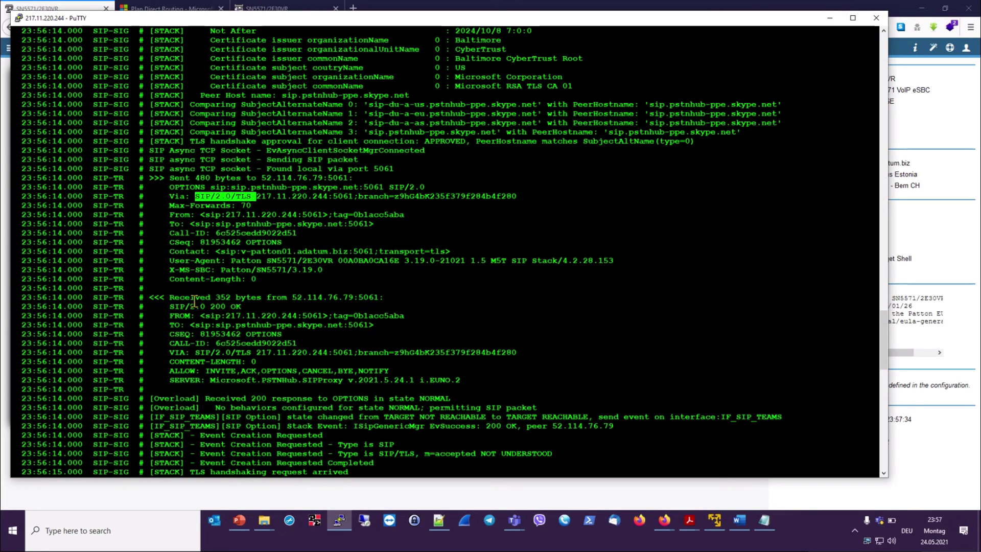
left_click_drag(241, 307, 217, 307)
left_click_drag(191, 352, 254, 352)
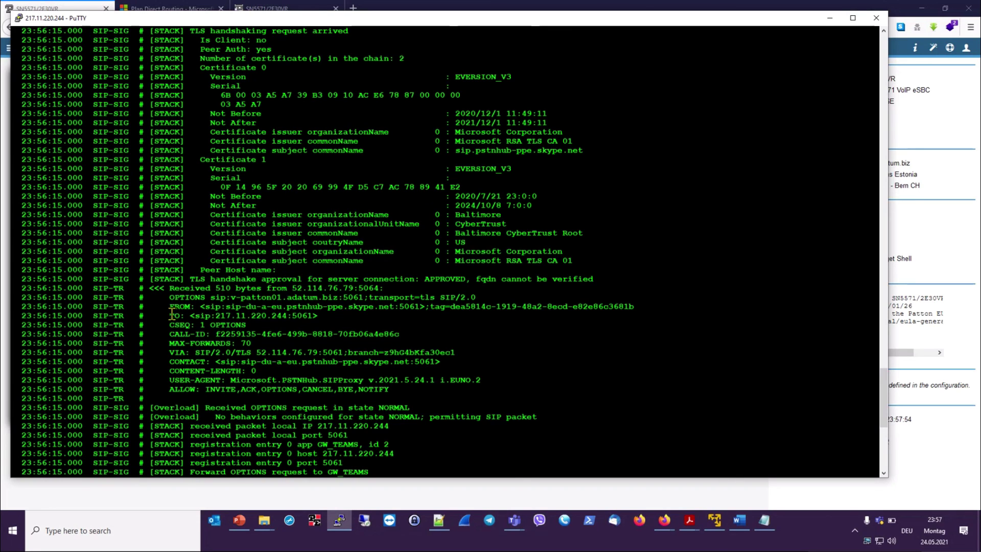
Highlight ';transport=tls' on incoming OPTIONS and SIP/2.0/TLS on the reply's Via line.
left_click_drag(363, 297, 445, 298)
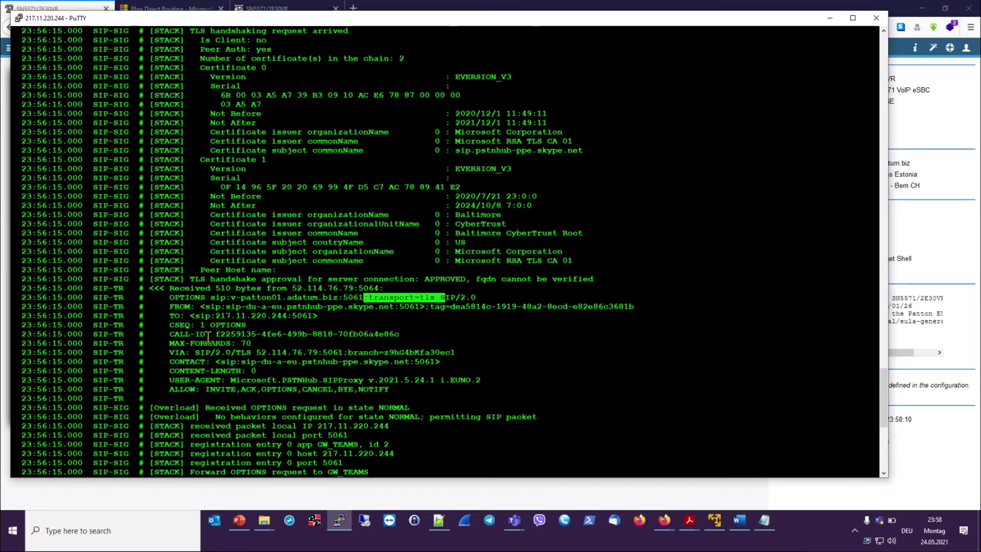
scroll(227, 344, "down", 8)
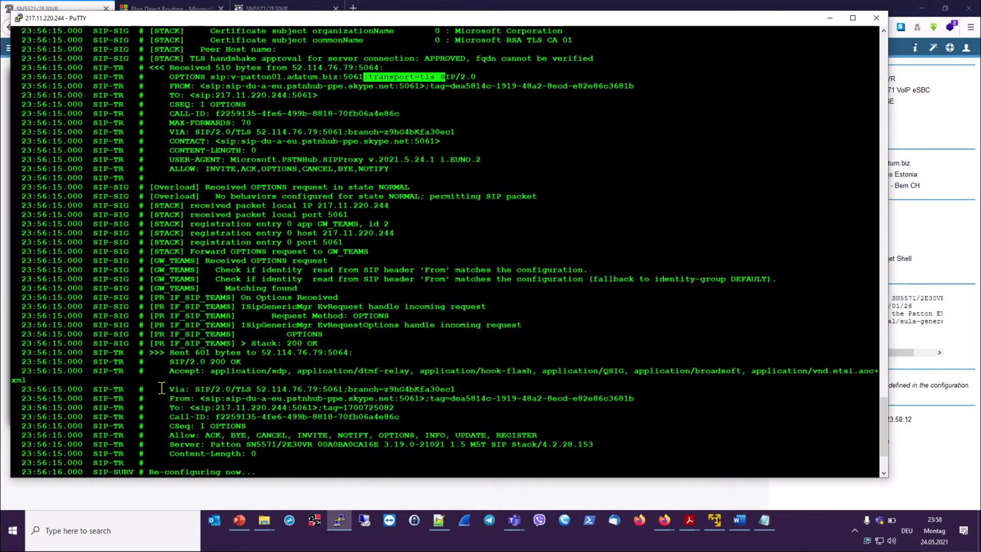
left_click(196, 389)
left_click_drag(195, 389, 257, 389)
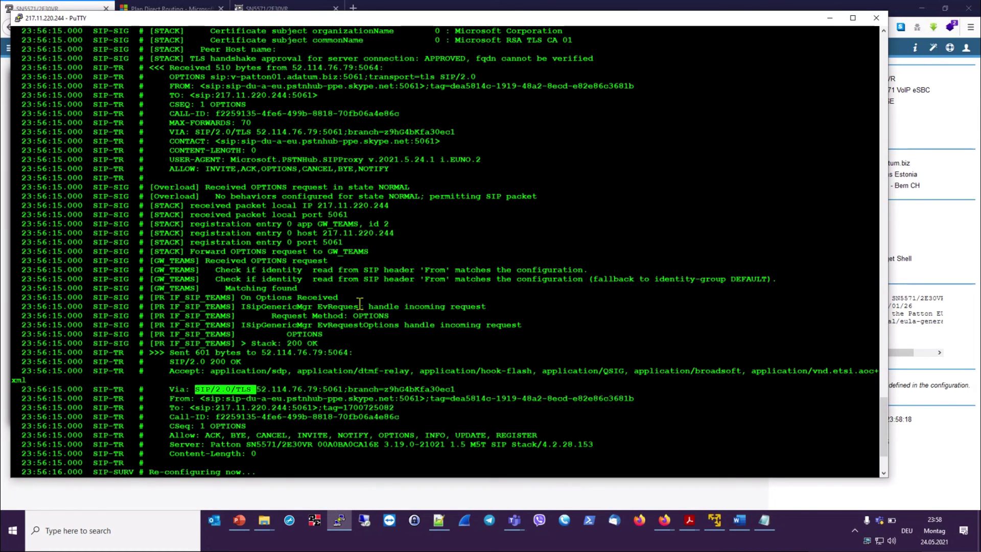
scroll(362, 306, "down", 4)
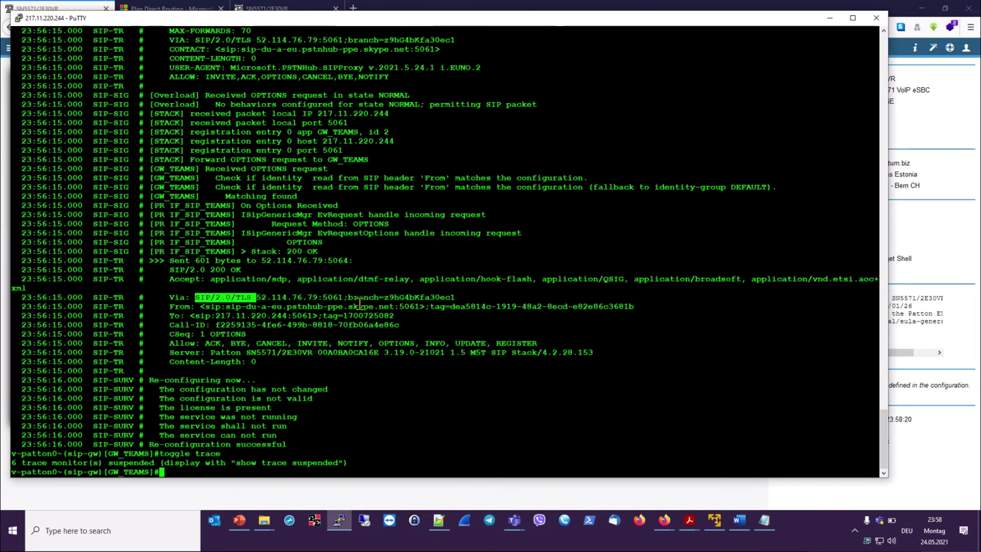